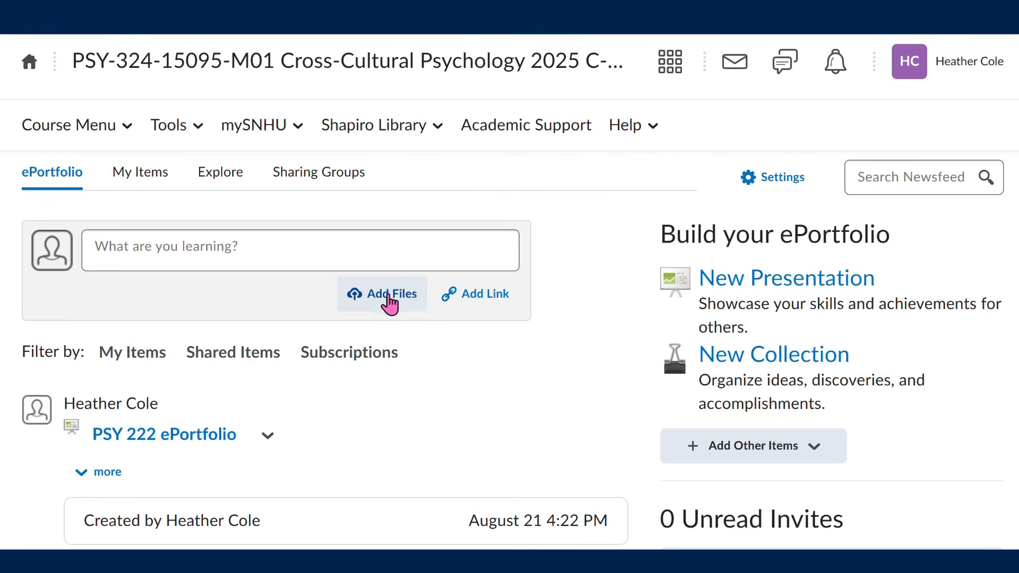
Step: Upload Photo of Me.png and PSY 222 Project Two.docx from the Artifacts folder and add both files to the ePortfolio
left_click(388, 310)
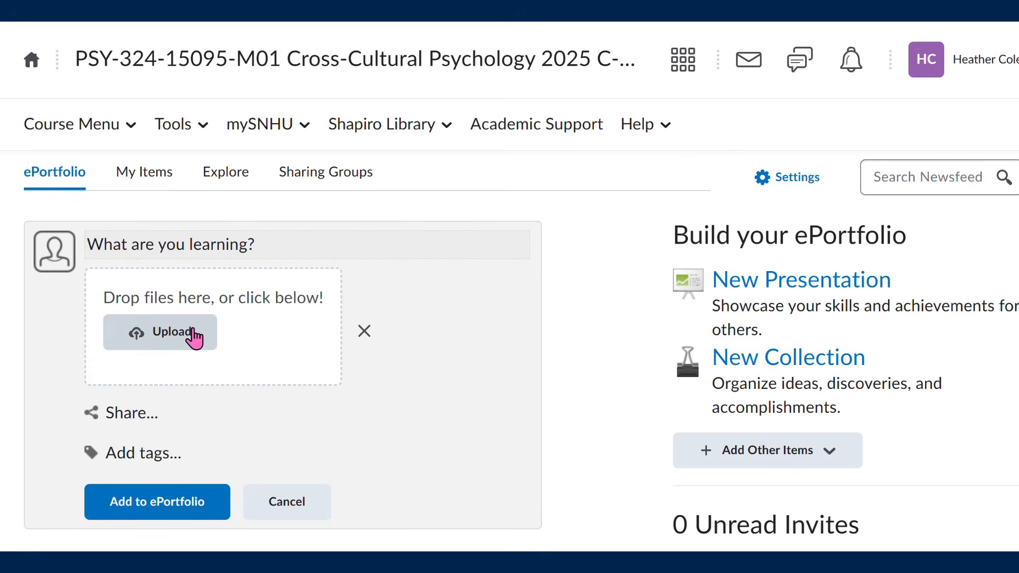
left_click(194, 336)
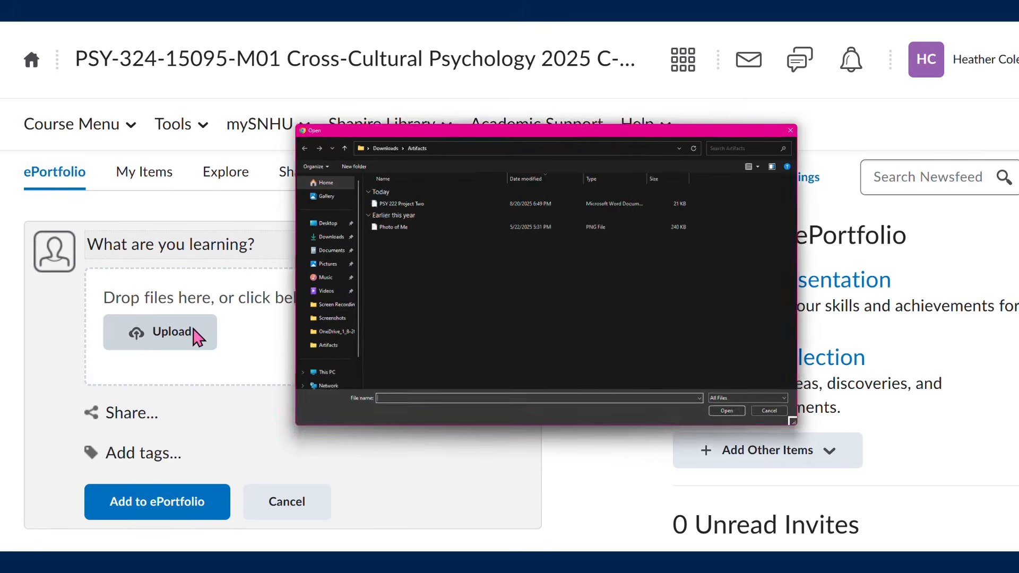
left_click(410, 225)
left_click(740, 415)
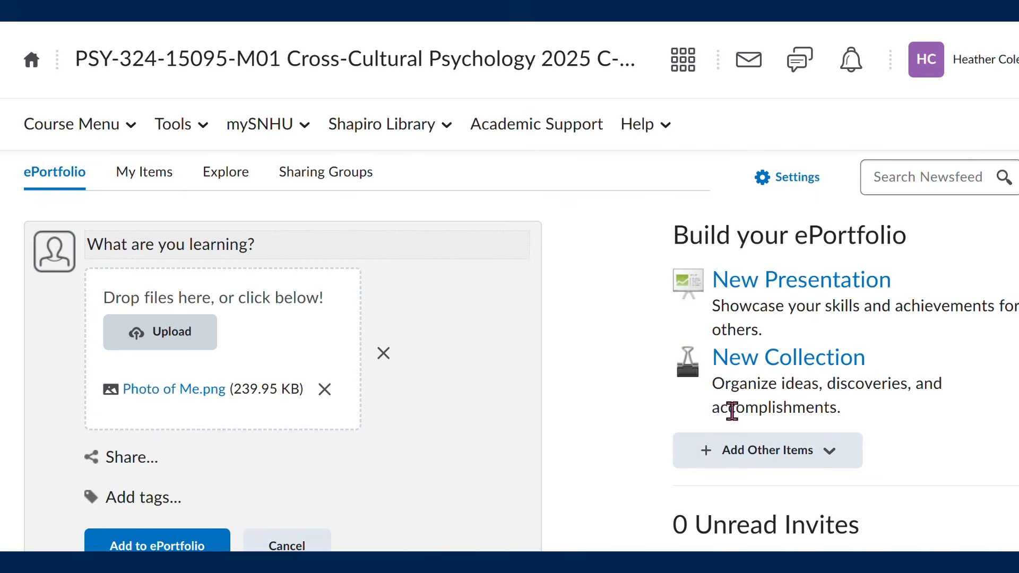
left_click(200, 333)
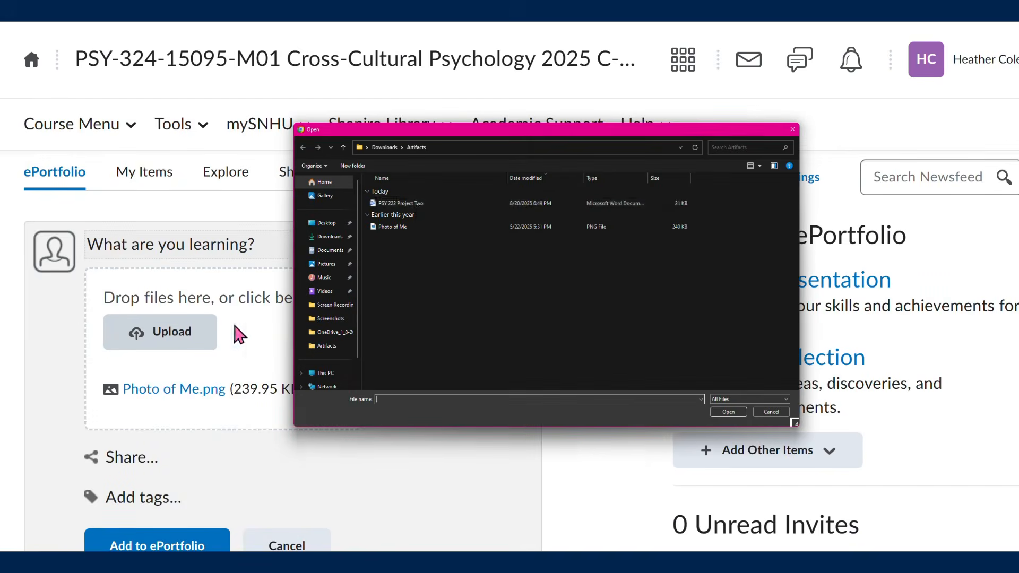
left_click(416, 204)
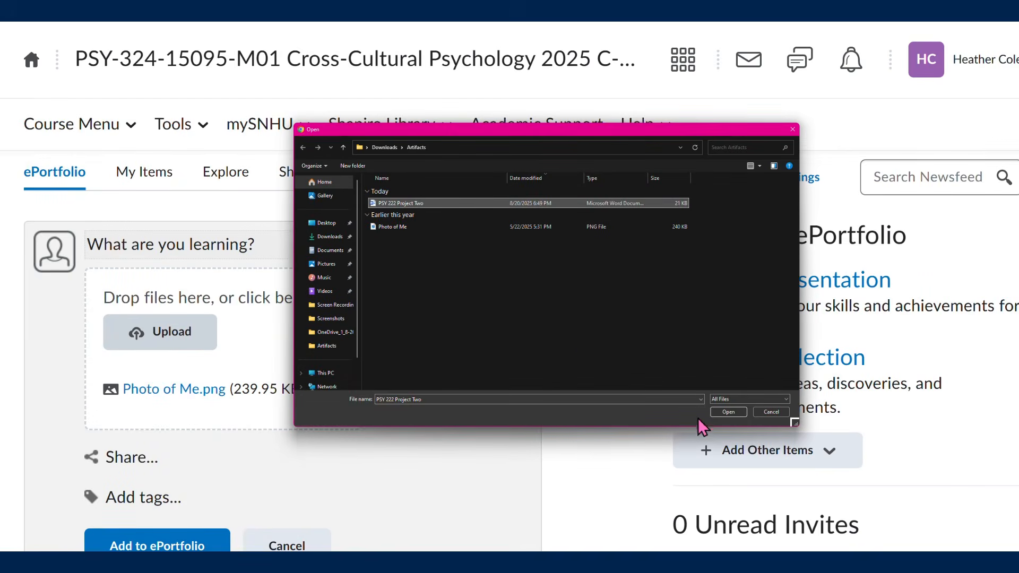
left_click(730, 412)
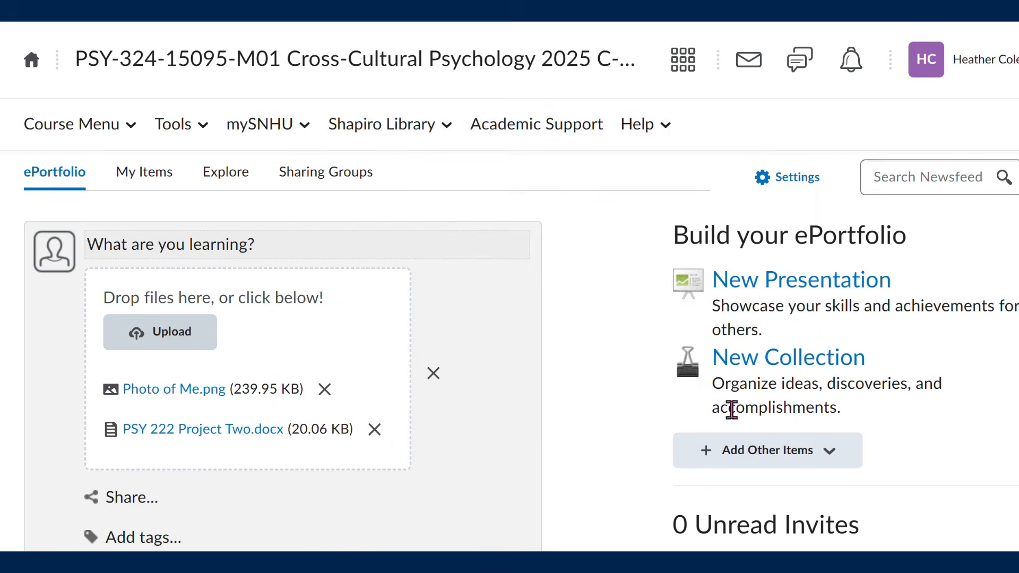
scroll(550, 457, "down", 1)
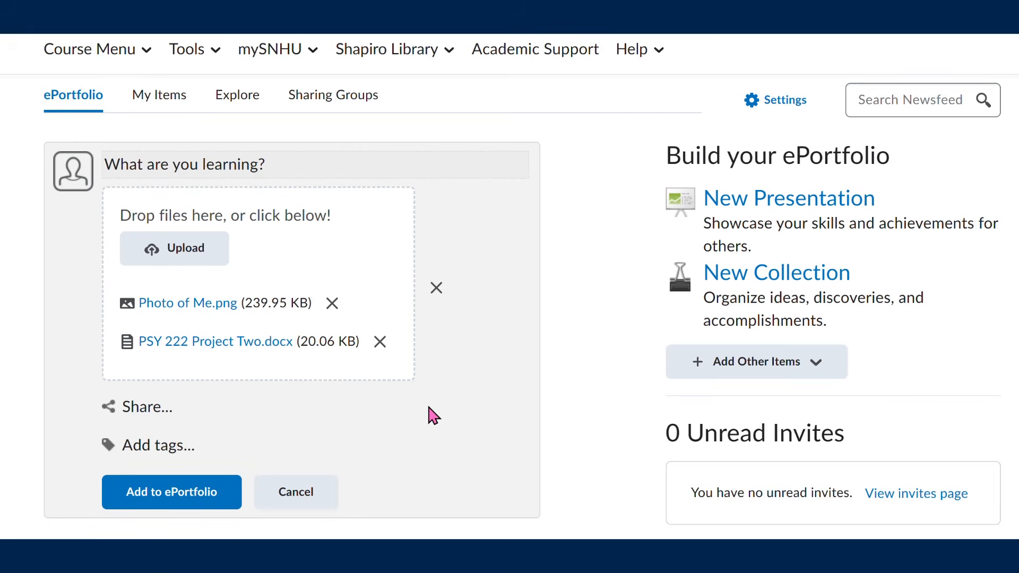
left_click(186, 508)
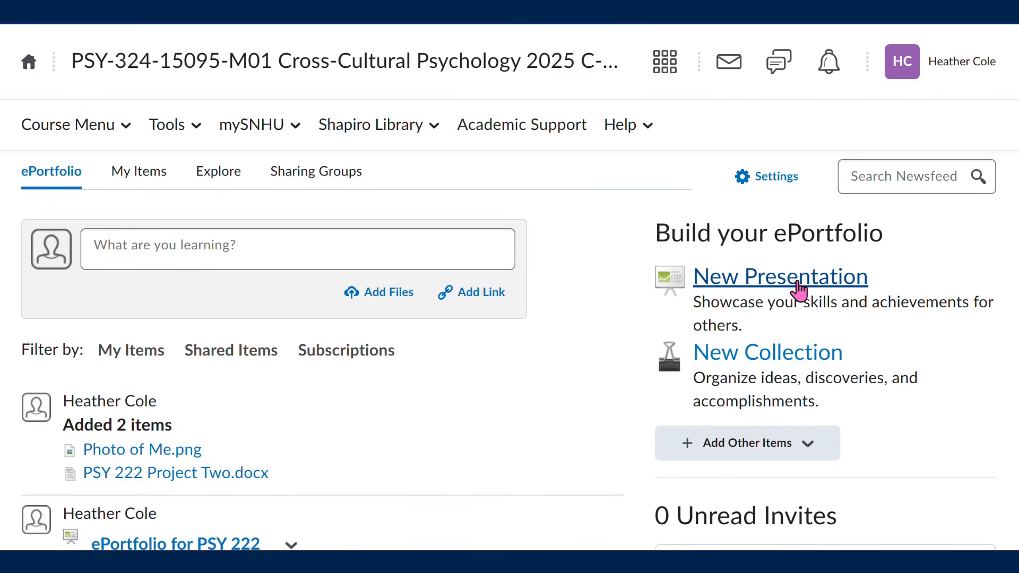
Step: Create a new presentation named "PSY 222 ePortfolio" and open its content and layout settings
left_click(785, 294)
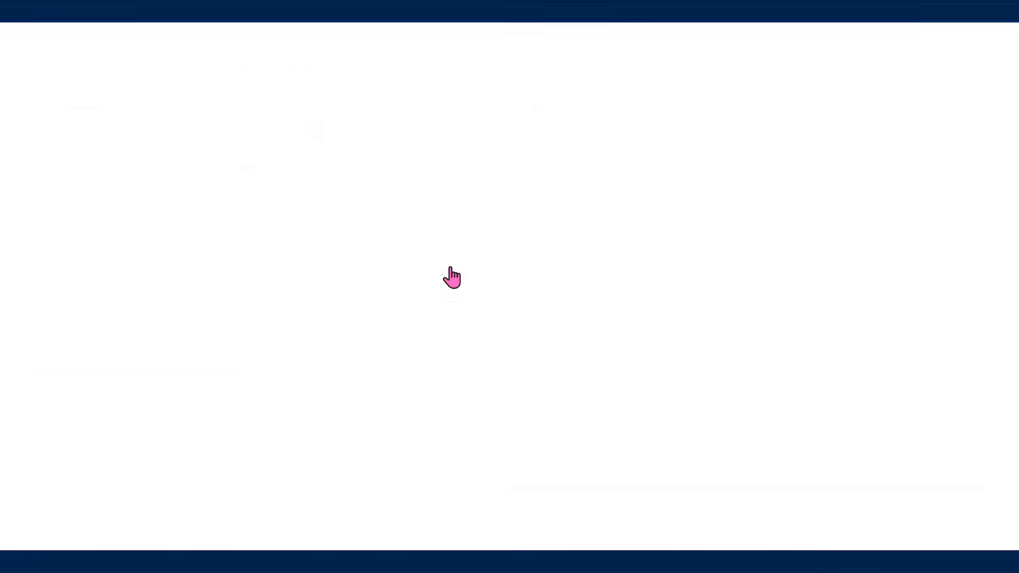
scroll(268, 339, "down", 1)
left_click(259, 314)
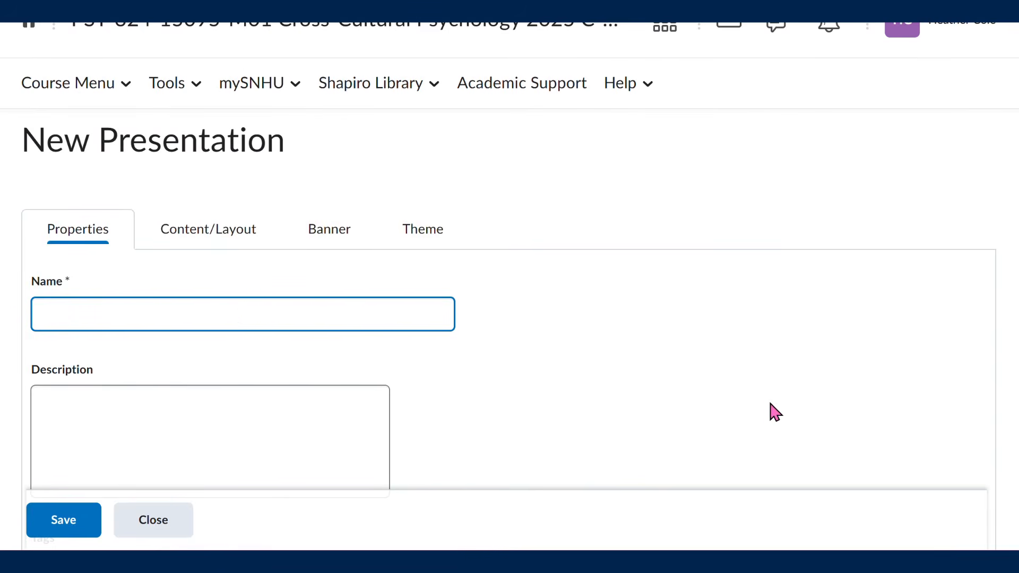
type("PSY 222 ePortfolio")
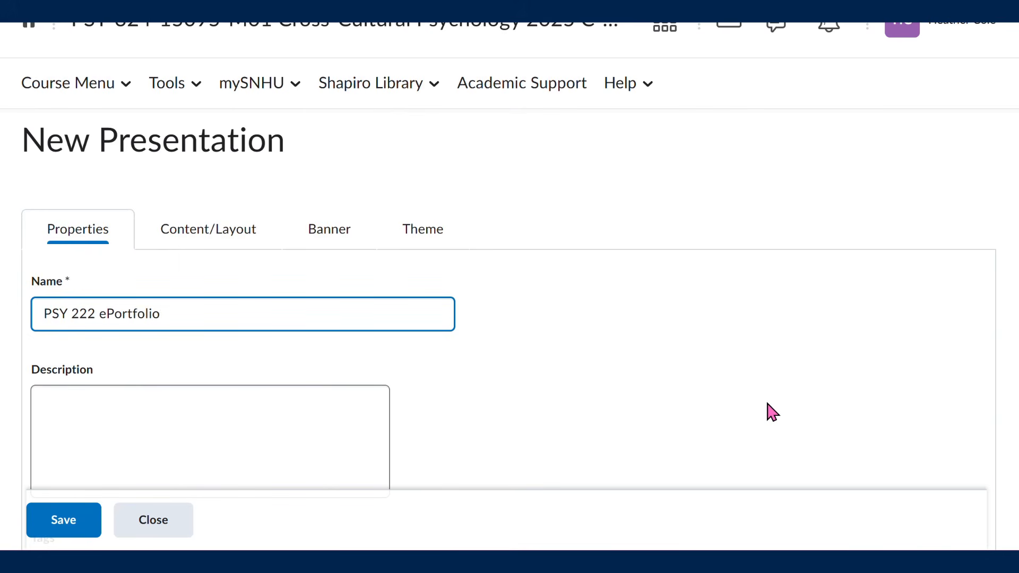
scroll(767, 403, "down", 2)
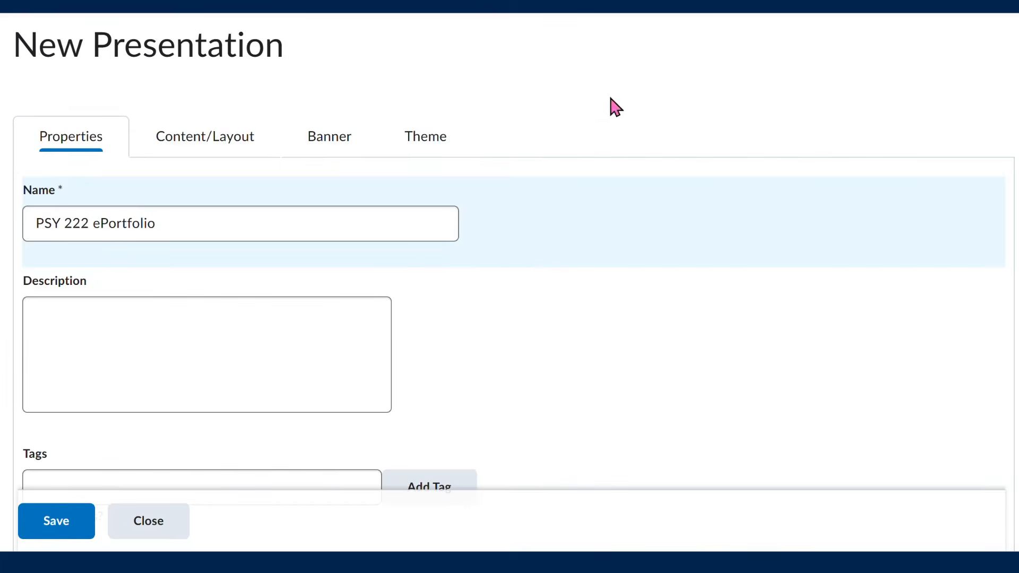
left_click(220, 143)
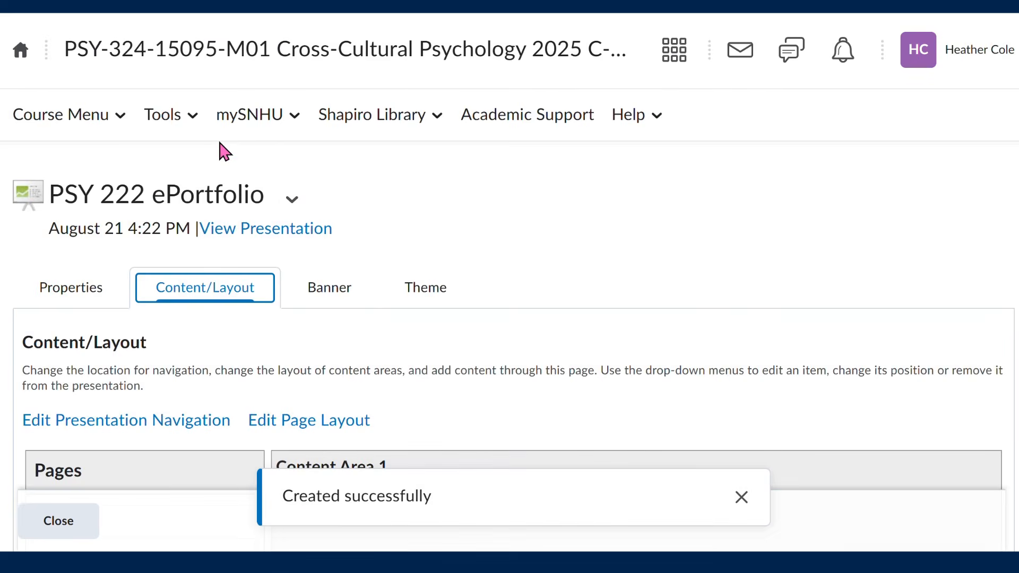
Step: Rename the presentation's existing default page as "Welcome" in its page properties and save it
scroll(763, 257, "down", 2)
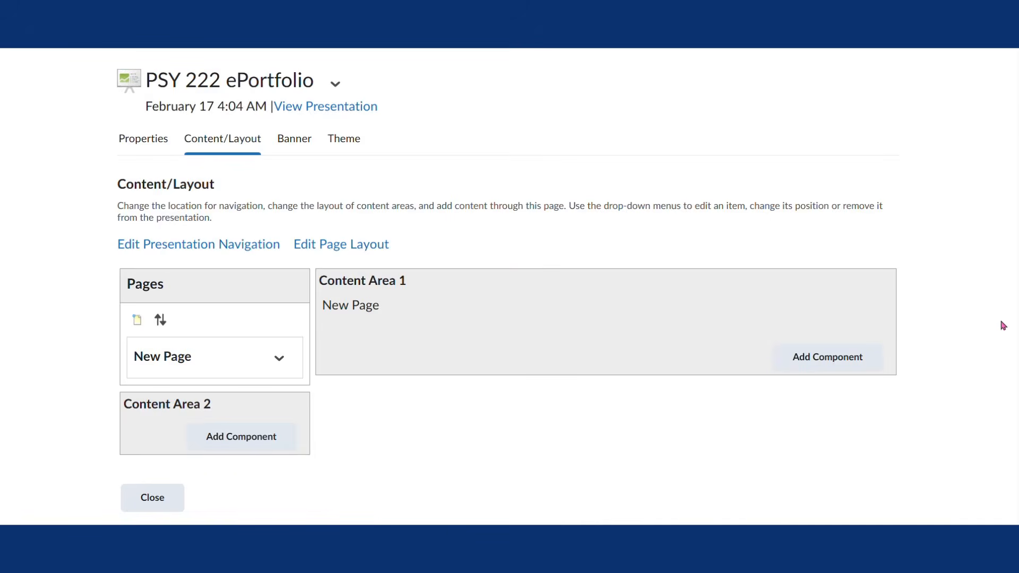
left_click(281, 366)
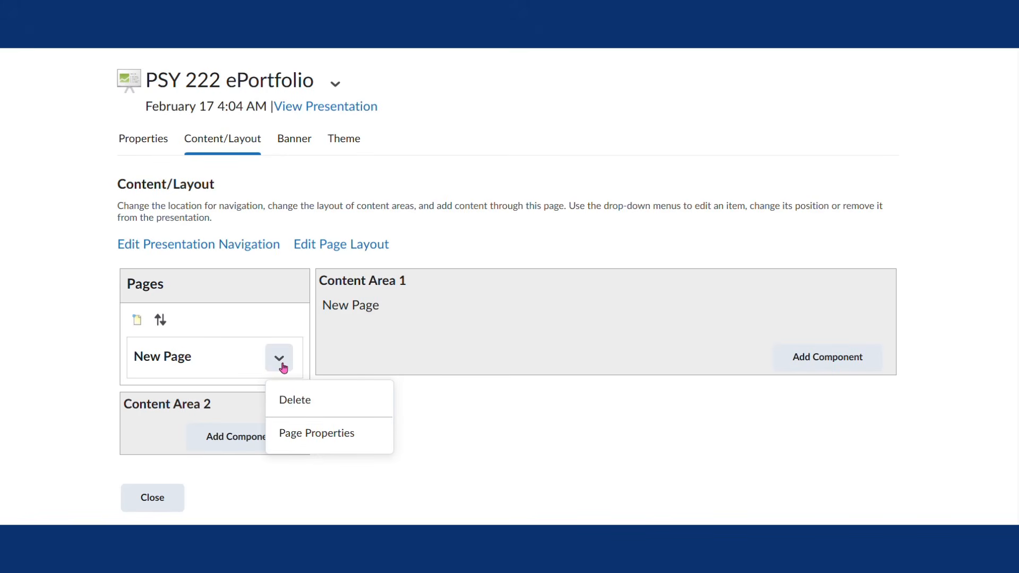
left_click(318, 435)
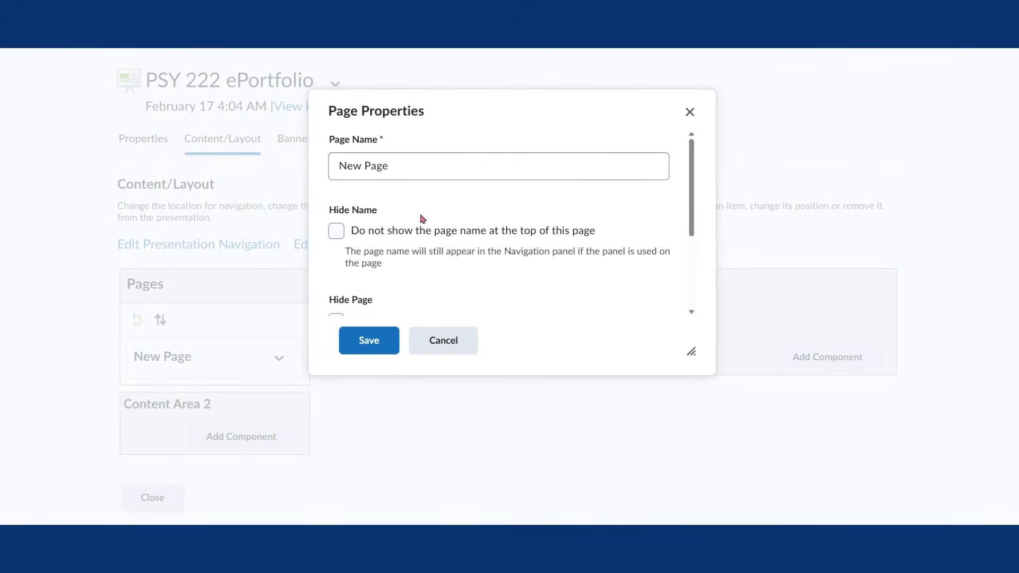
left_click_drag(467, 172, 243, 191)
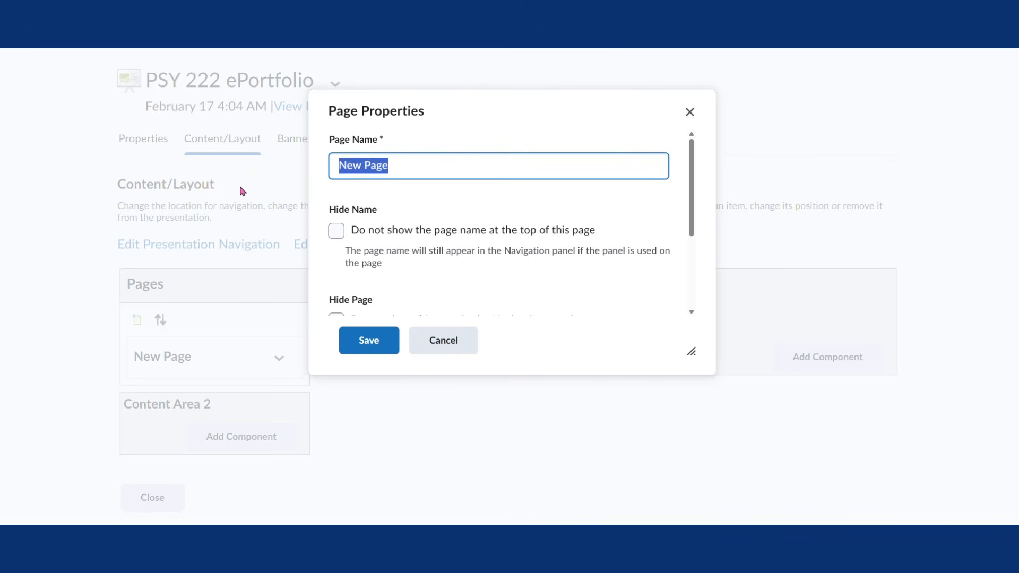
type("Welcome")
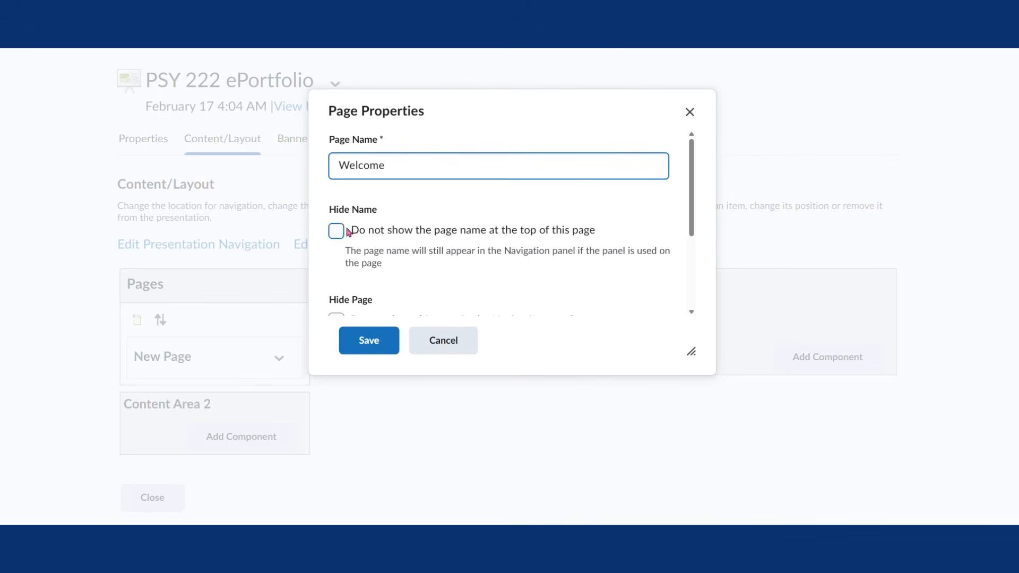
left_click(379, 351)
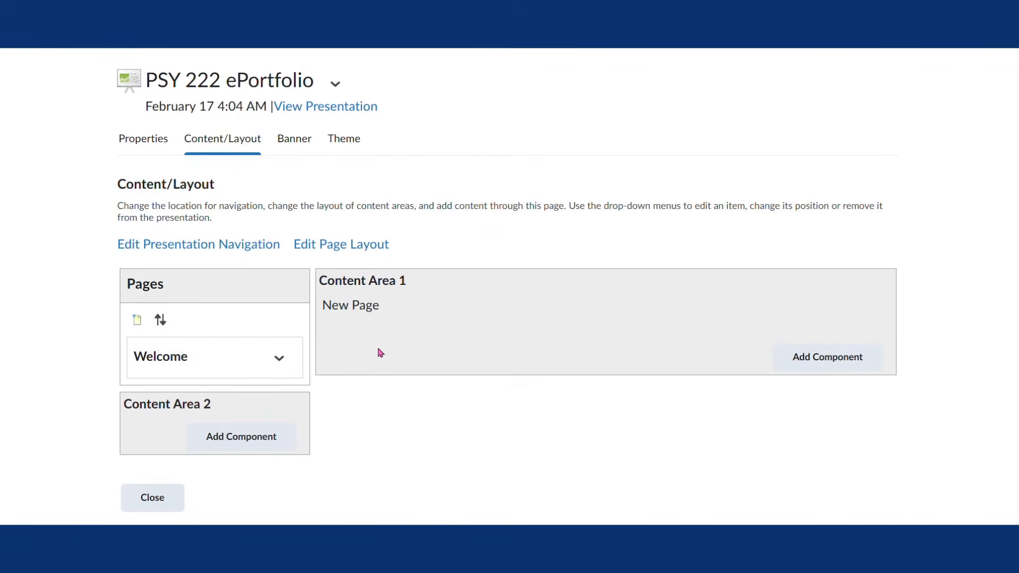
Step: Add a second page named "Projects" to the presentation and save it
left_click(139, 320)
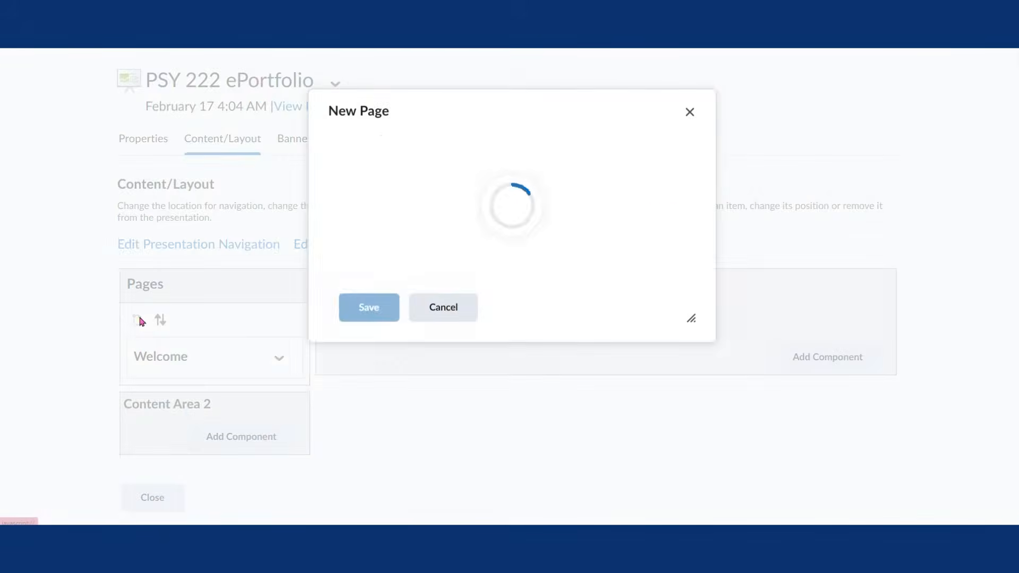
key("ctrl+a")
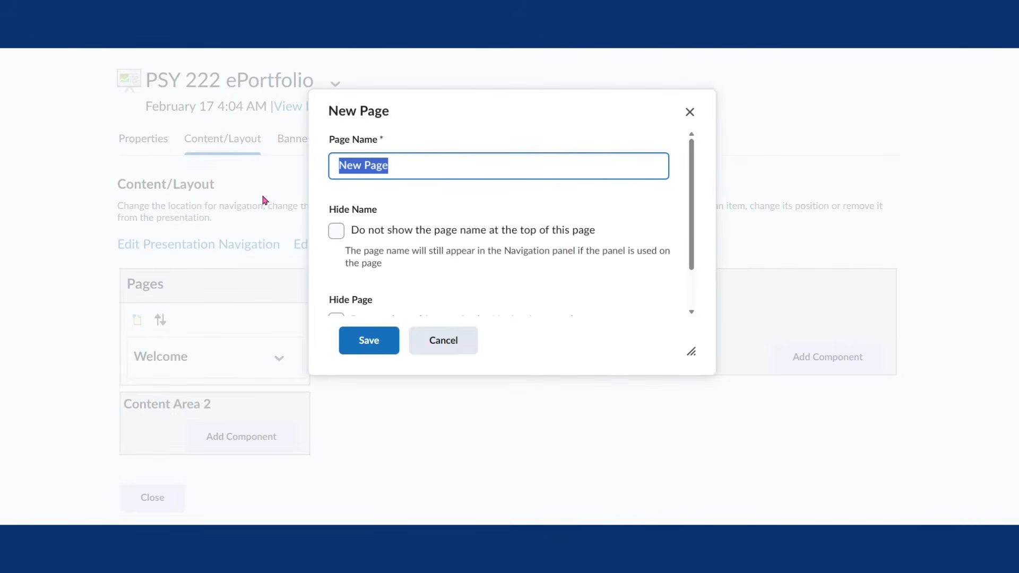
type("Projects")
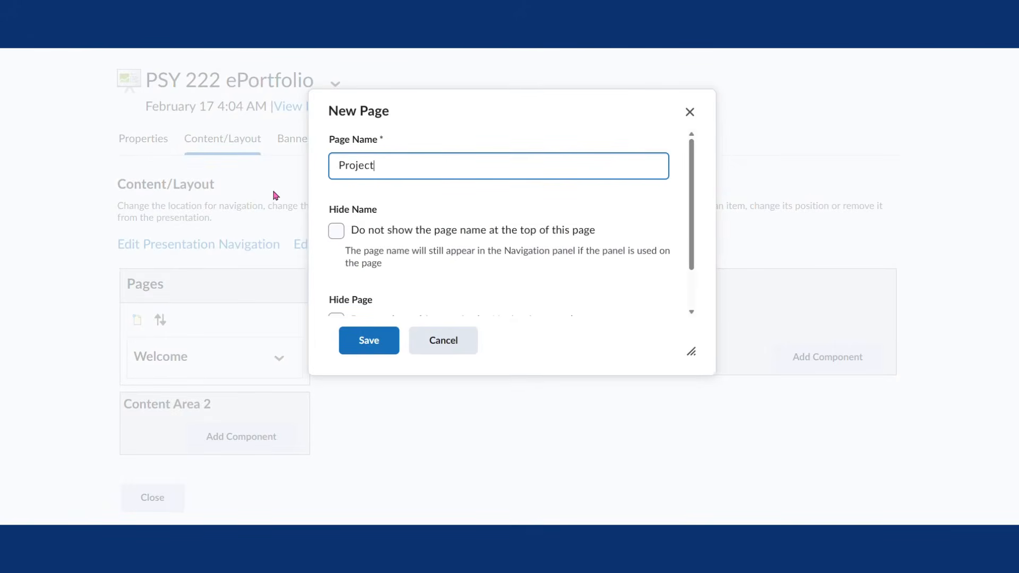
left_click(373, 353)
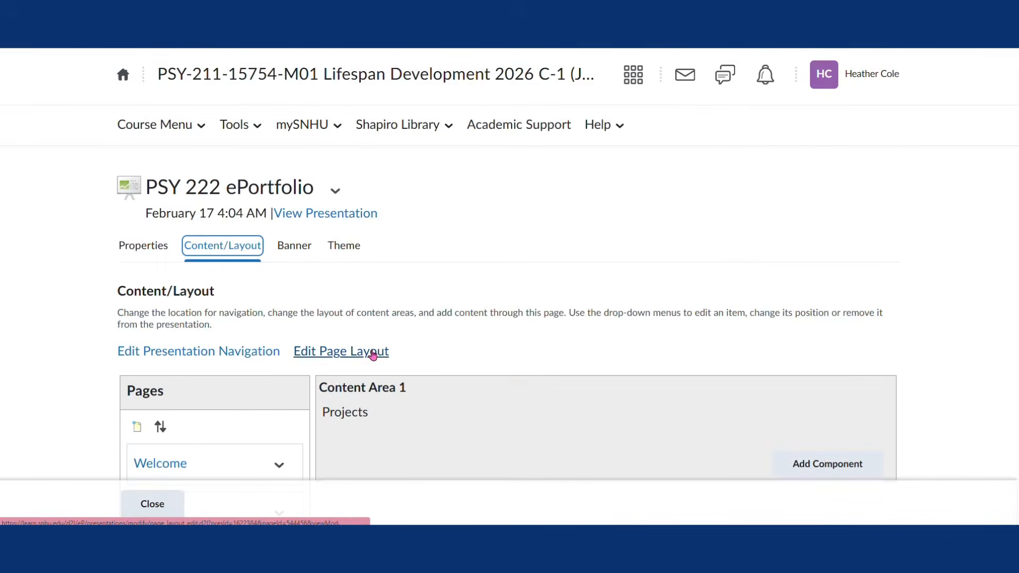
Step: Preview the presentation, check the navigation between the Projects and Welcome pages, and close the preview window
scroll(372, 352, "down", 3)
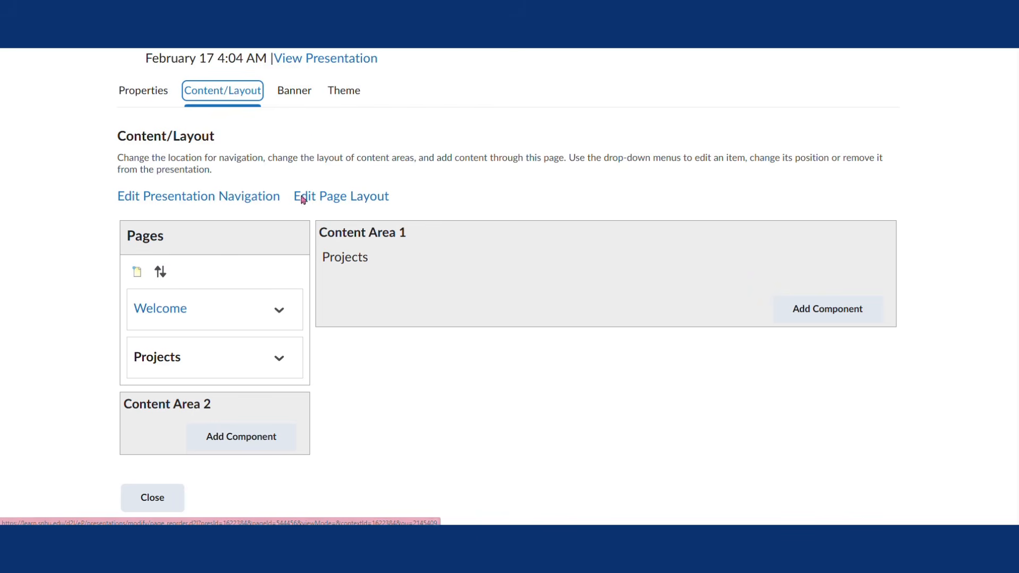
left_click(352, 60)
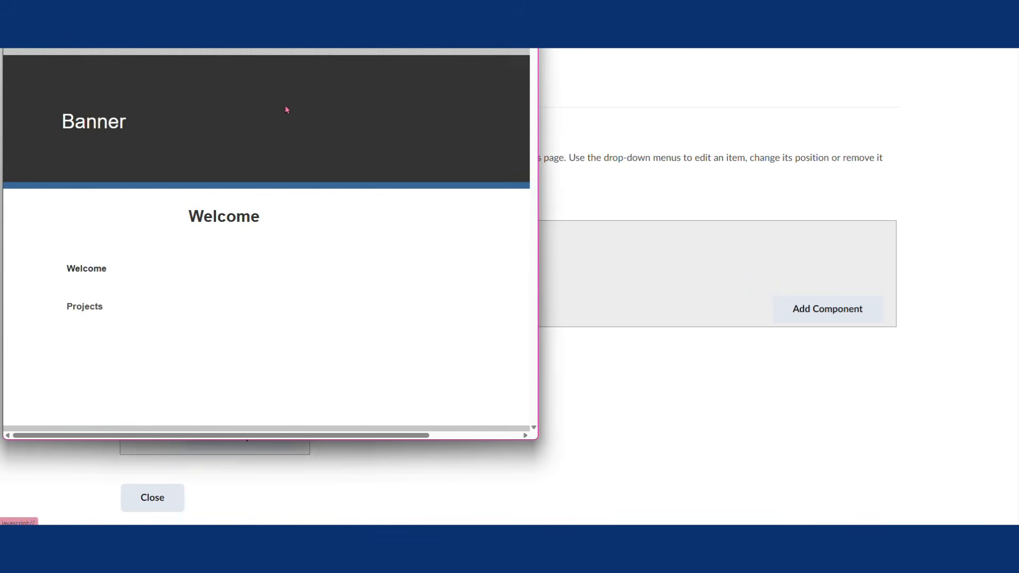
left_click(88, 312)
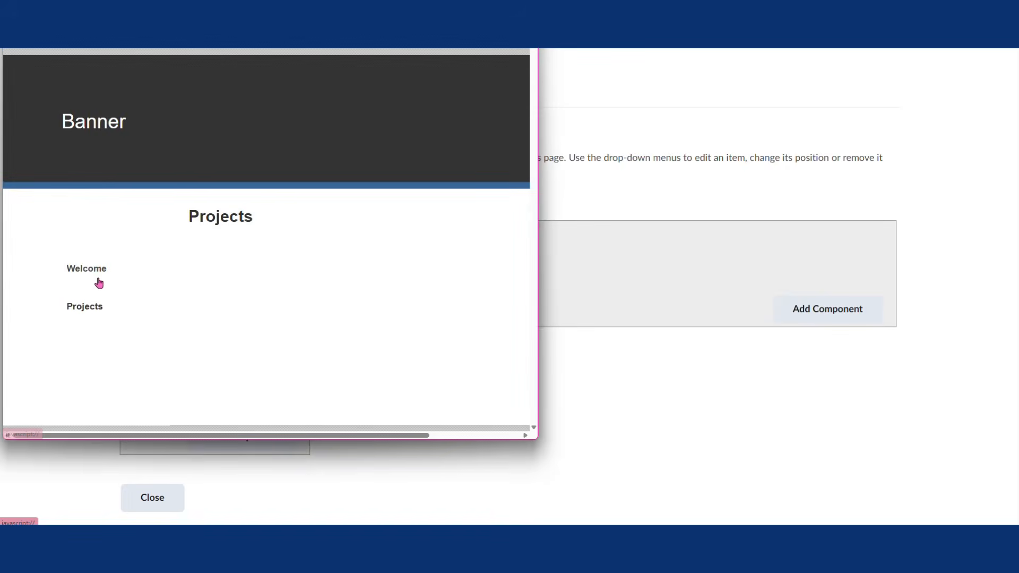
left_click(96, 278)
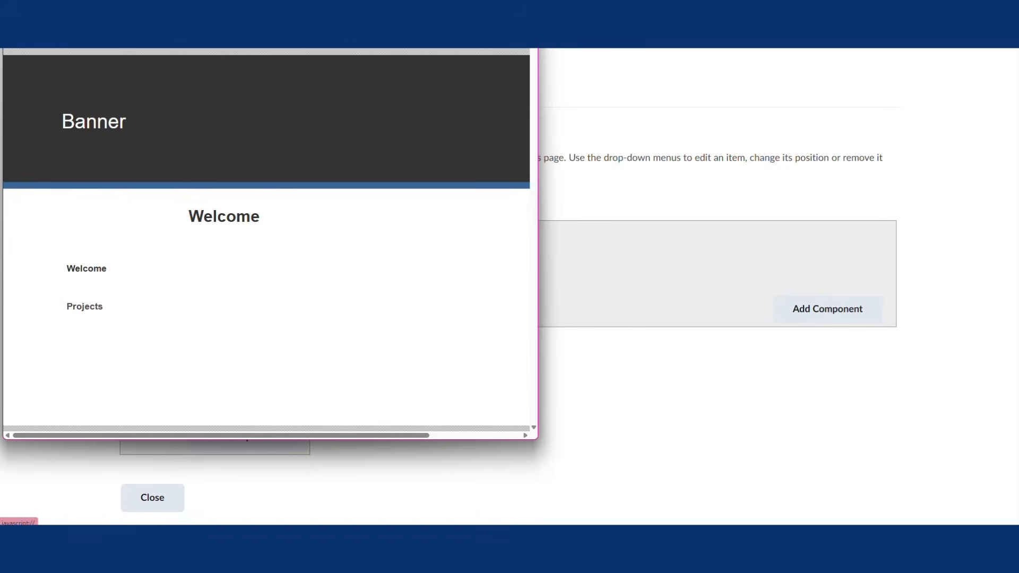
left_click_drag(238, 0, 502, 94)
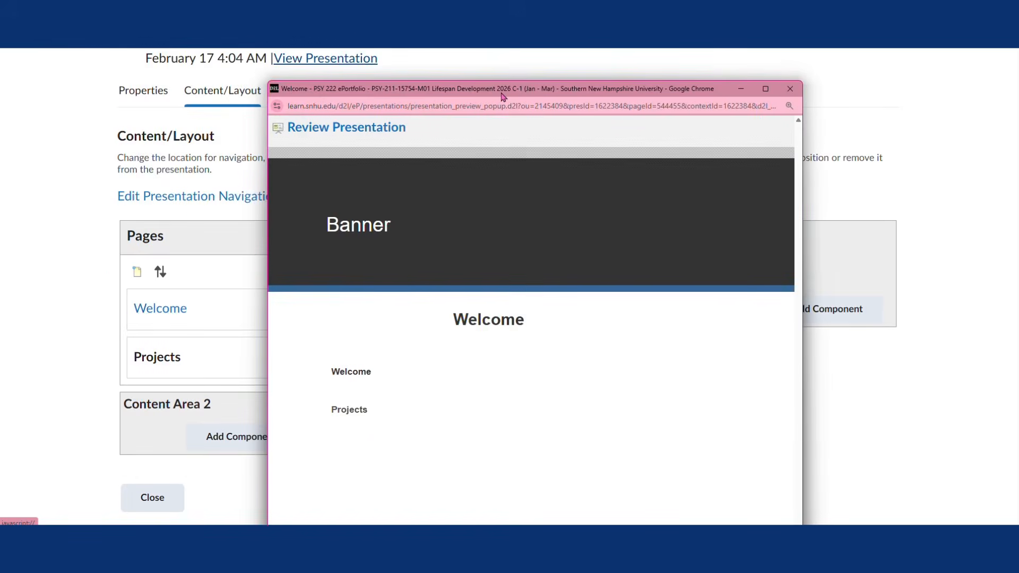
left_click(790, 88)
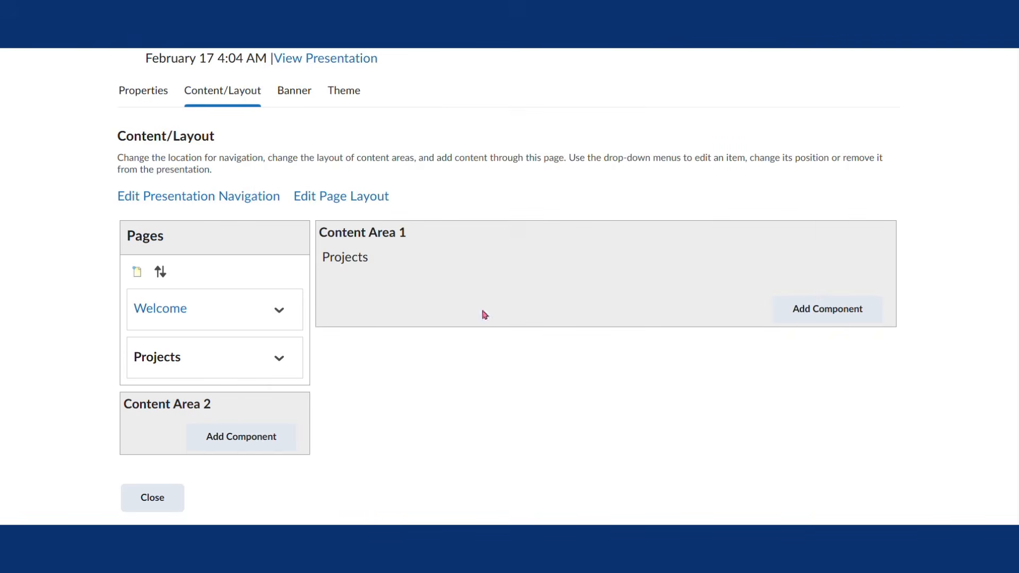
Step: Add the existing artifact smartheather.png as a component in Content Area 1 of the Welcome page
left_click(162, 309)
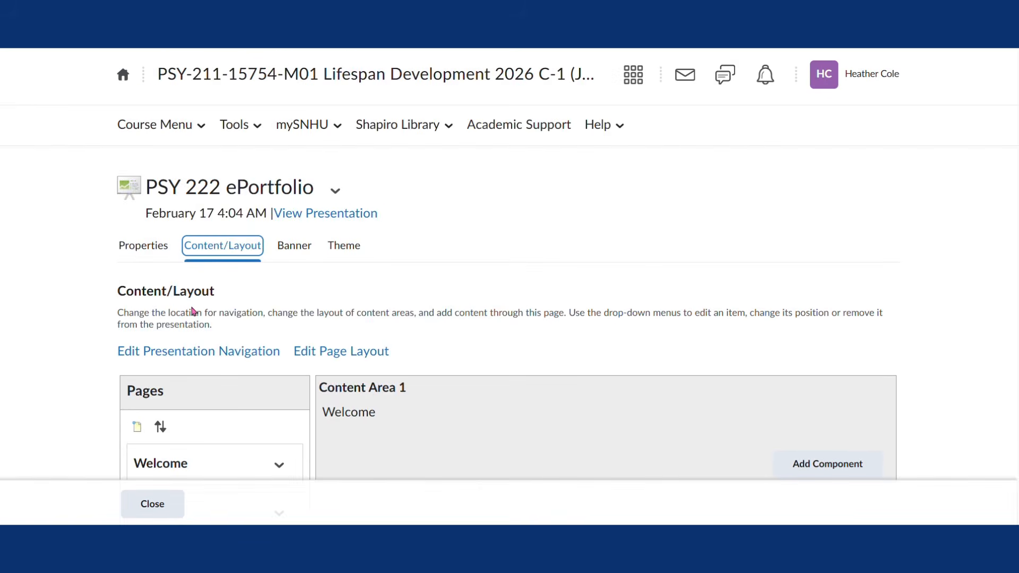
scroll(478, 312, "down", 3)
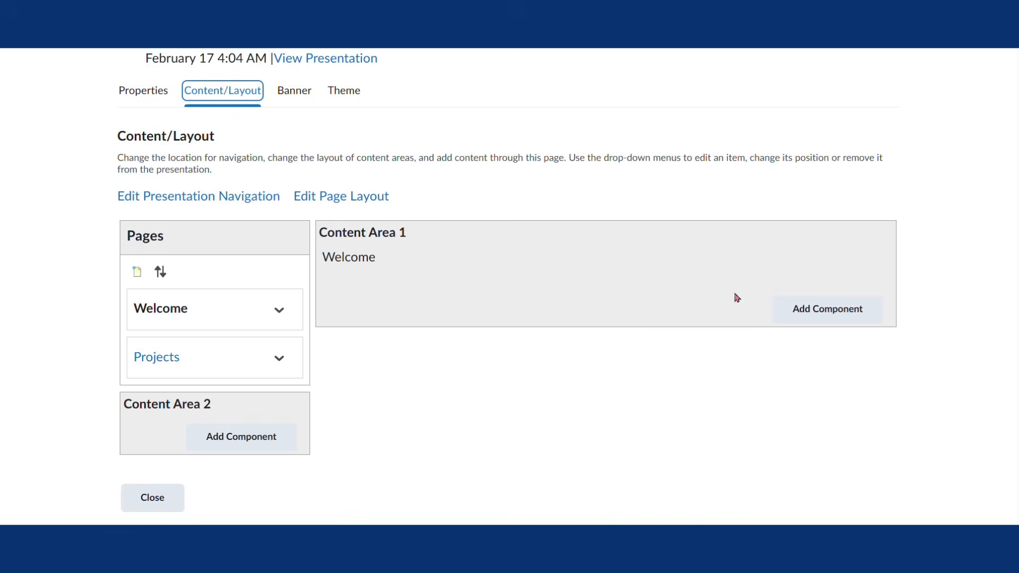
left_click(807, 314)
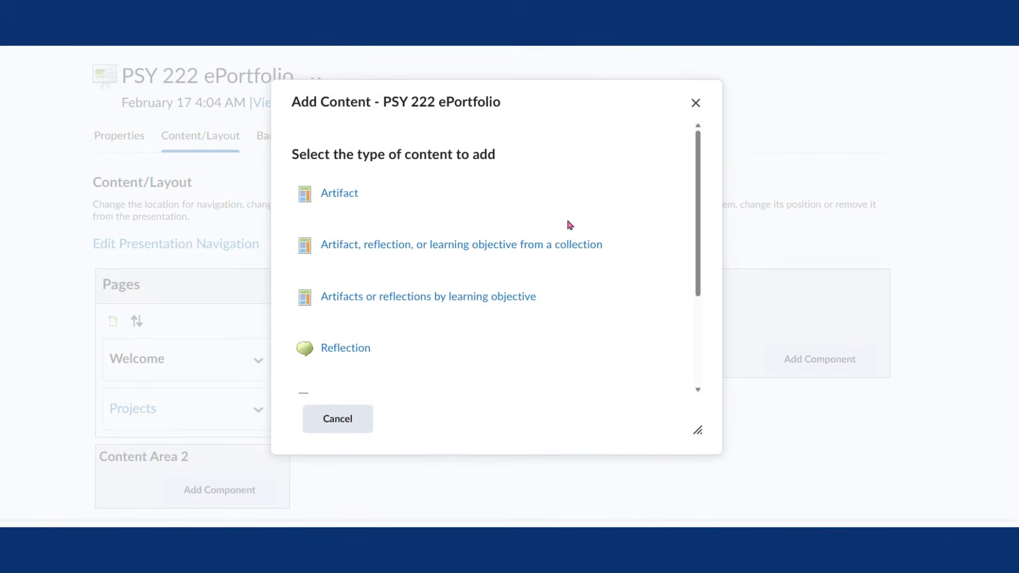
left_click(349, 200)
scroll(512, 370, "down", 5)
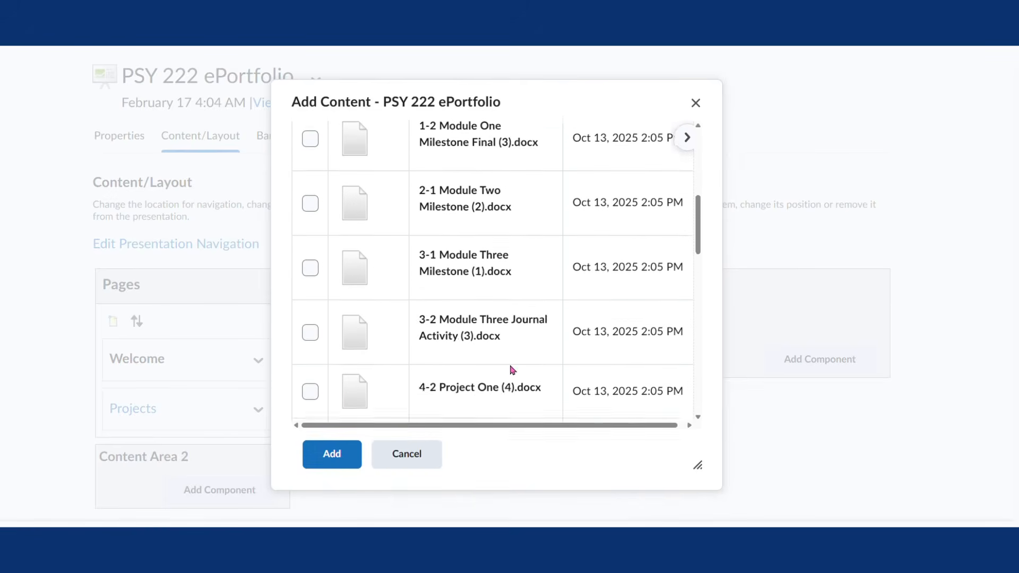
scroll(512, 370, "down", 7)
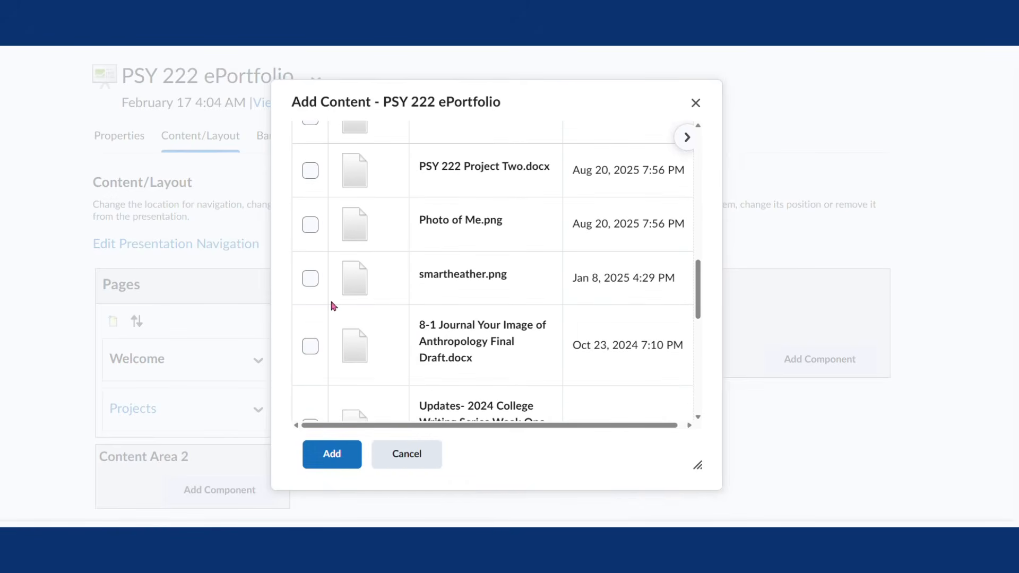
left_click(311, 279)
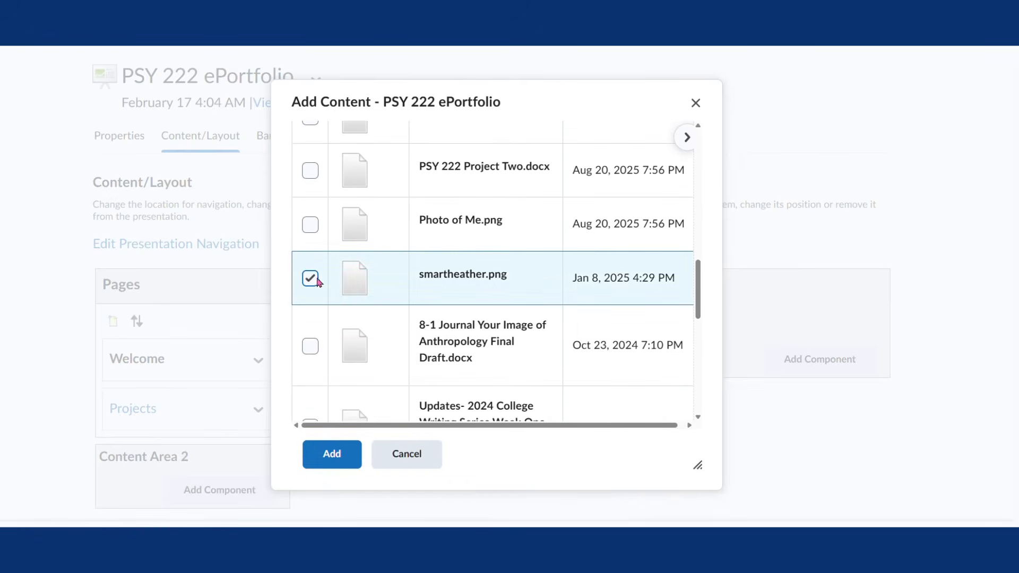
left_click(350, 465)
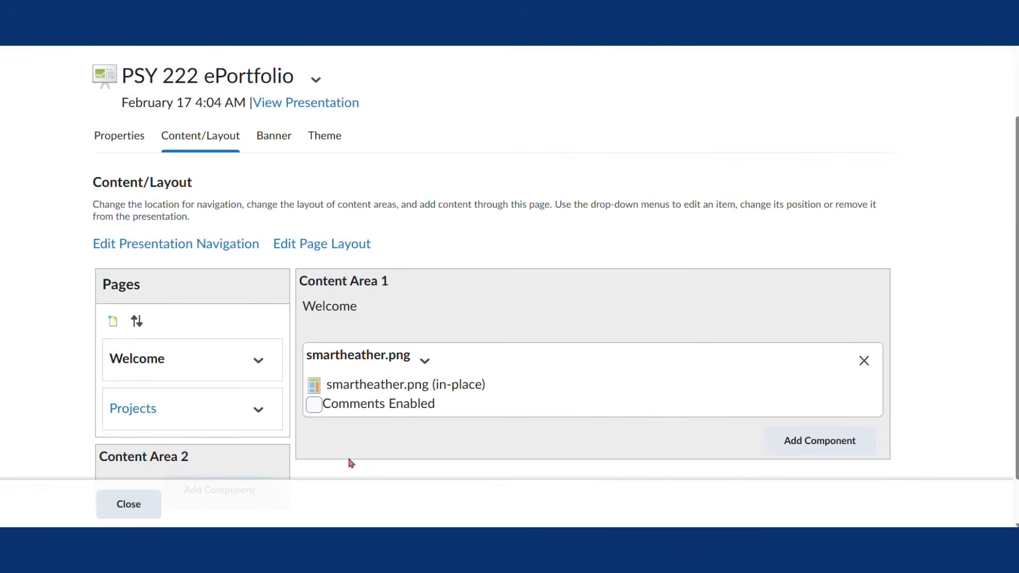
Step: Preview the presentation, check how the photo artifact displays on the Welcome page, and close the preview window
scroll(351, 395, "up", 2)
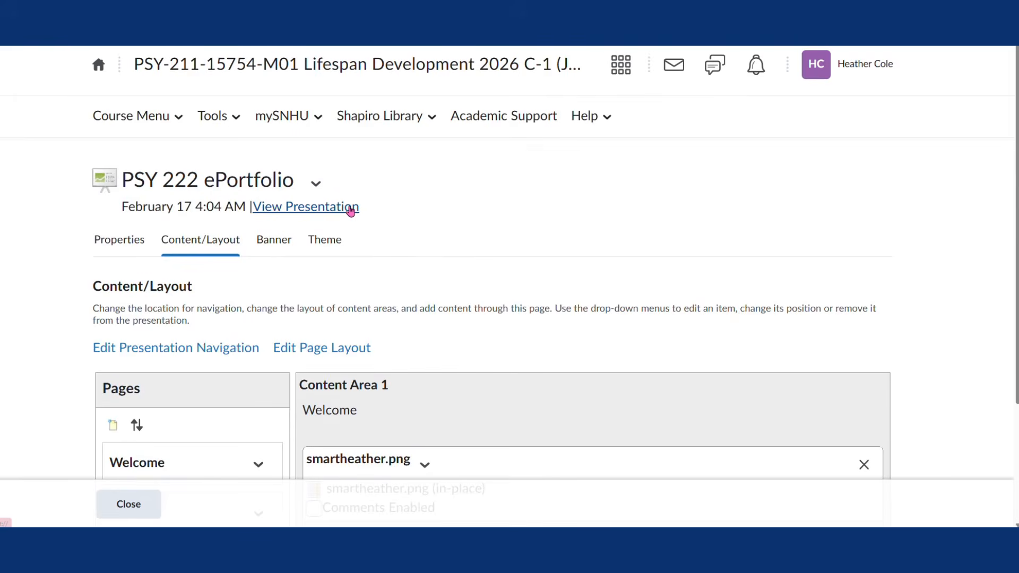
left_click(352, 208)
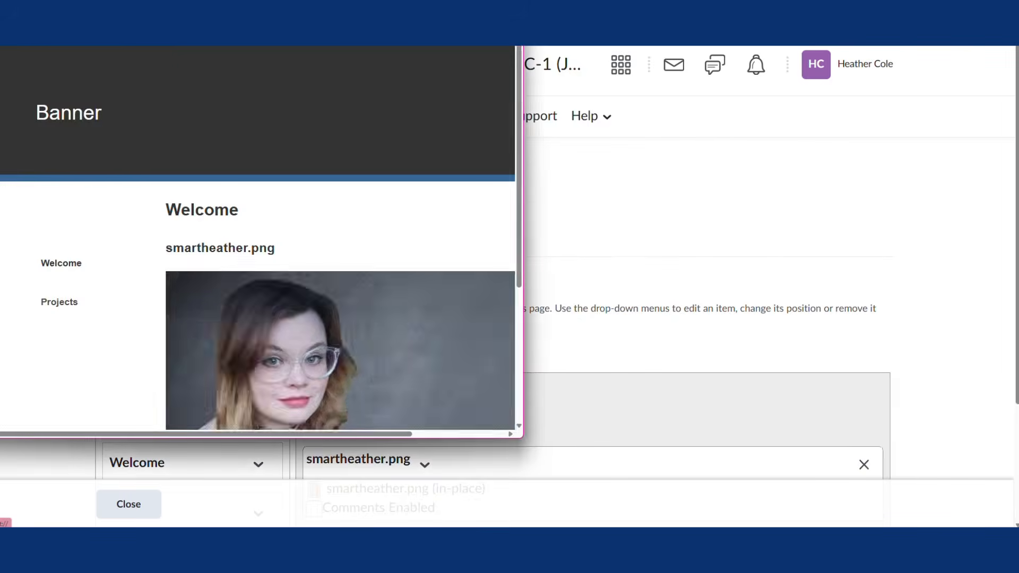
scroll(537, 301, "down", 1)
scroll(537, 301, "down", 2)
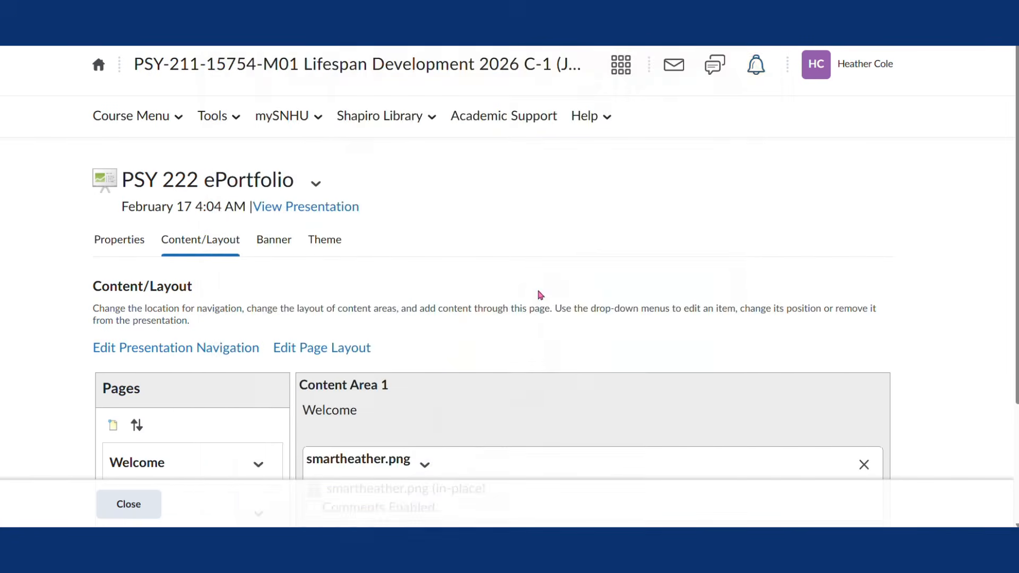
Step: Clear the display title in the photo artifact's display options, save, and preview the presentation again
scroll(539, 293, "down", 2)
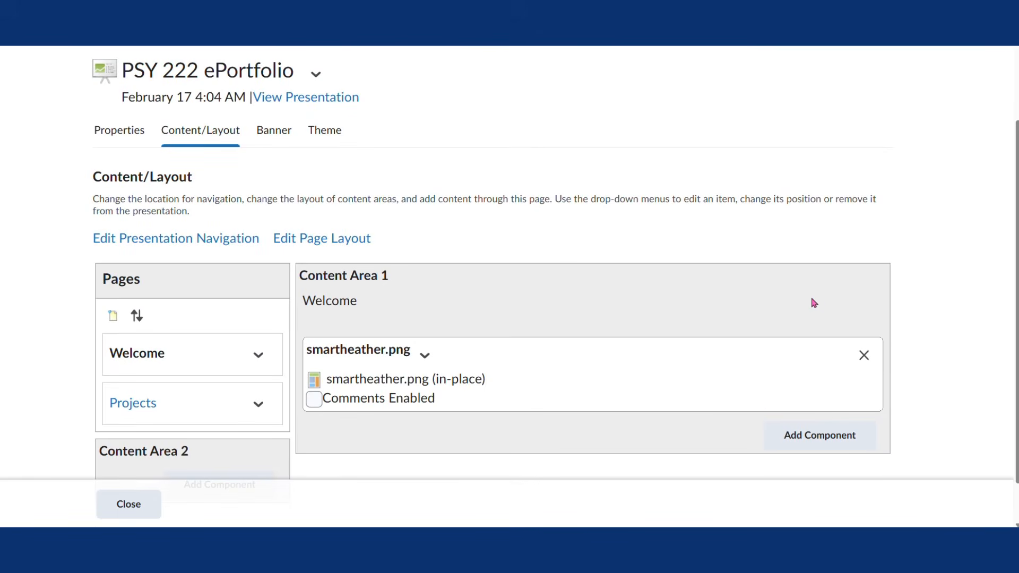
left_click(424, 355)
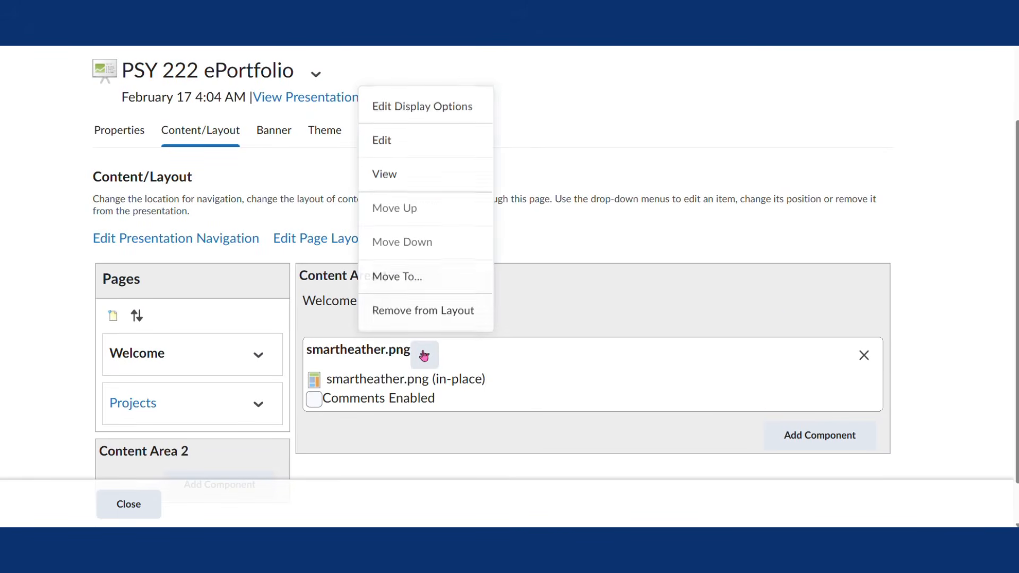
left_click(475, 142)
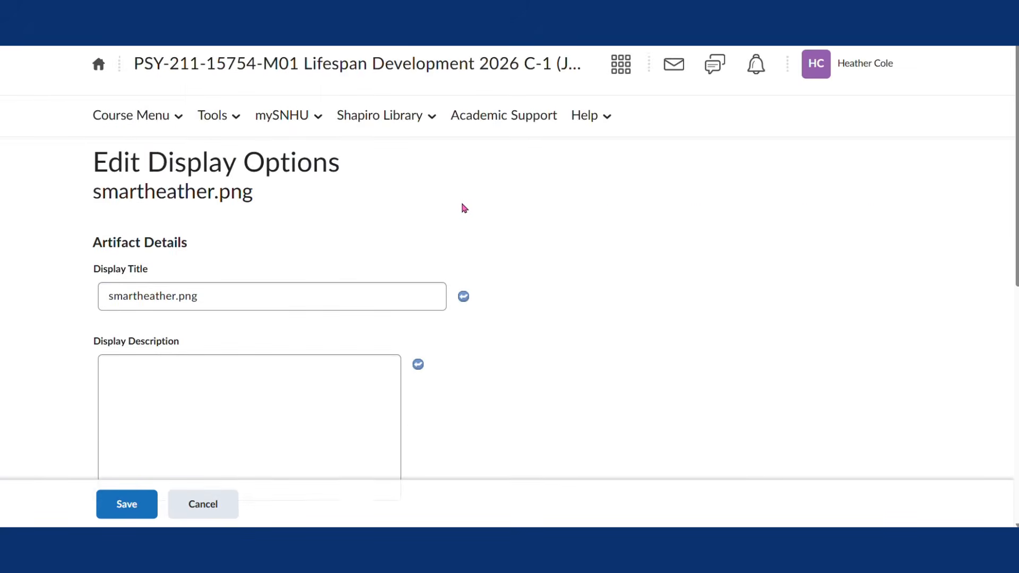
scroll(350, 207, "down", 2)
left_click_drag(110, 202, 109, 189)
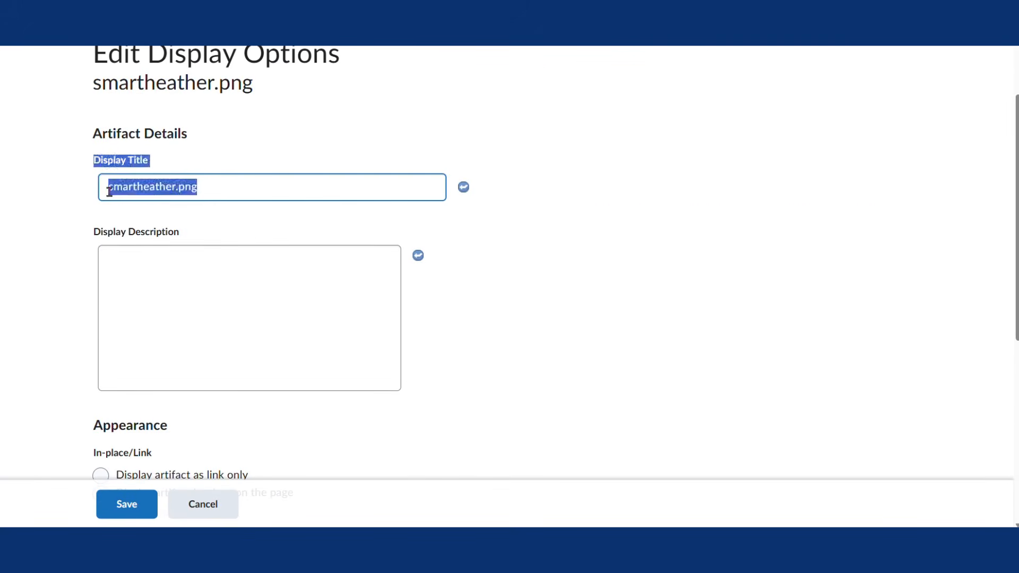
double_click(223, 184)
key("ctrl+a")
key("BackSpace")
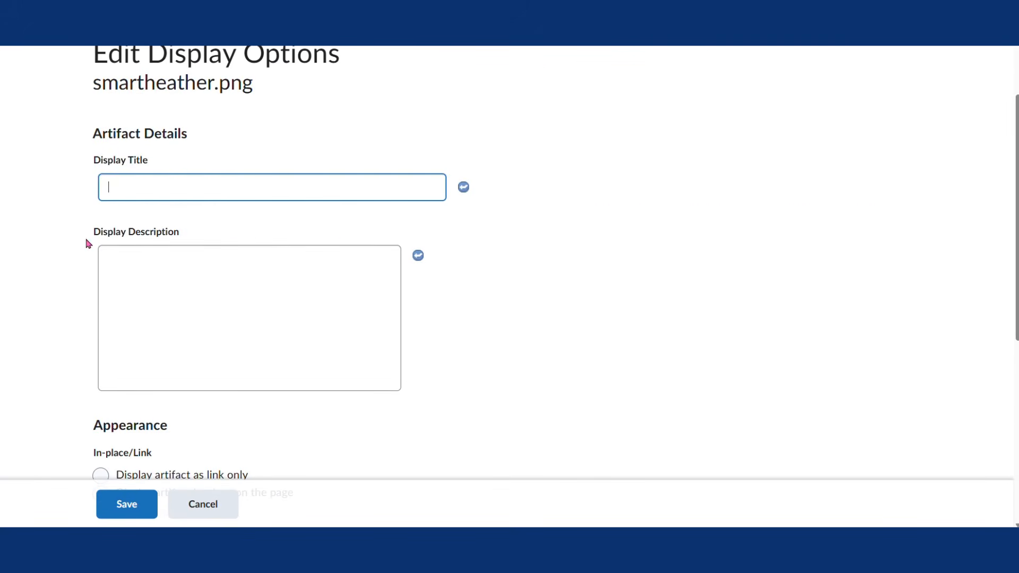
left_click(137, 496)
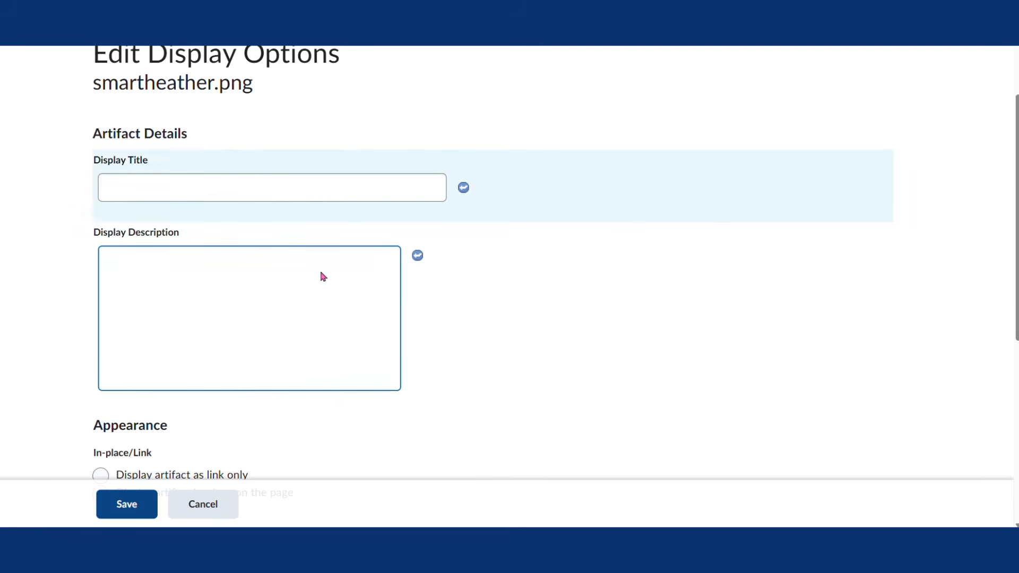
left_click(337, 208)
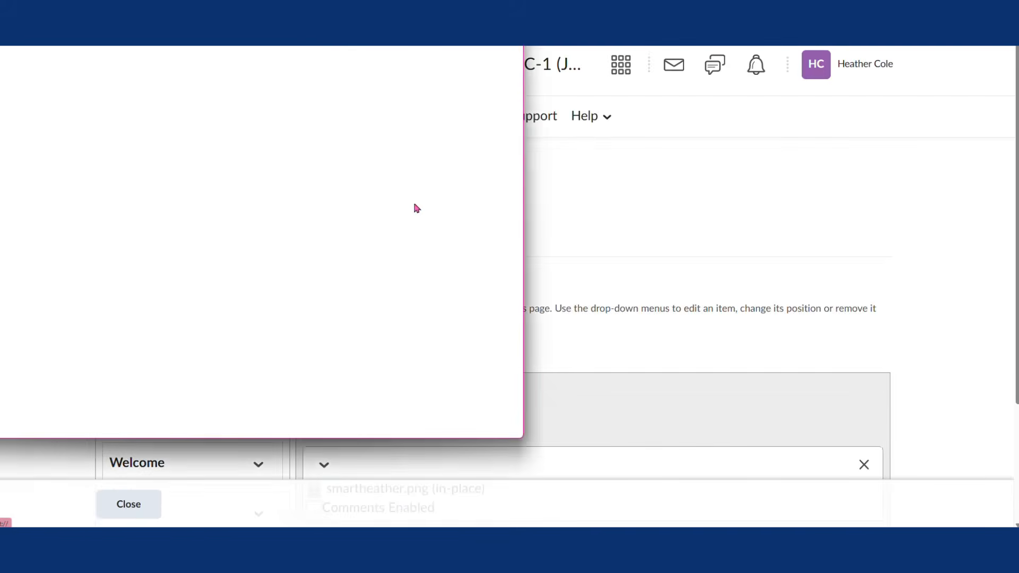
Step: Add a text area named "Welcome!" with the content "My name is..." to Content Area 1 of the Welcome page and save it
scroll(680, 329, "down", 3)
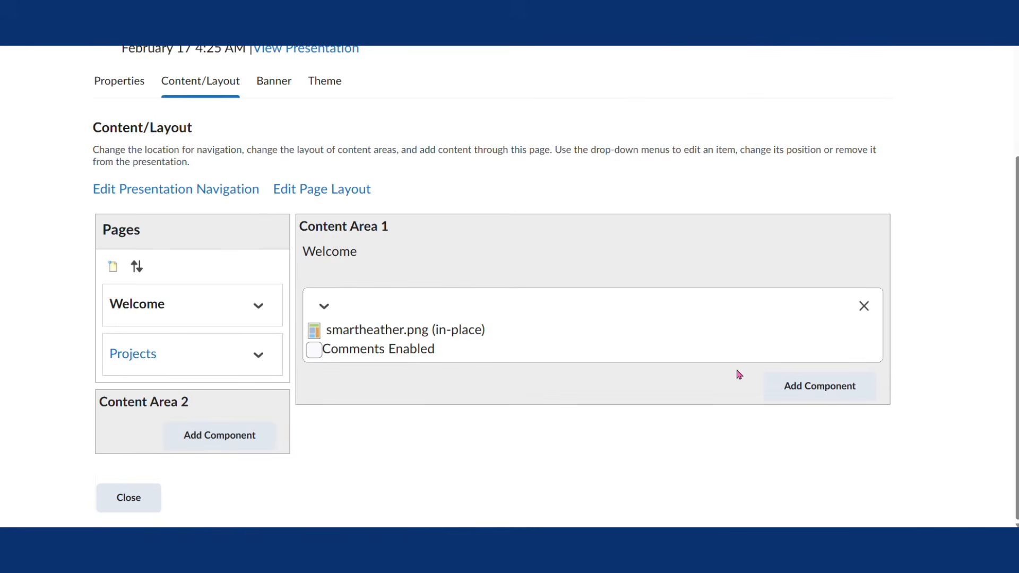
left_click(845, 391)
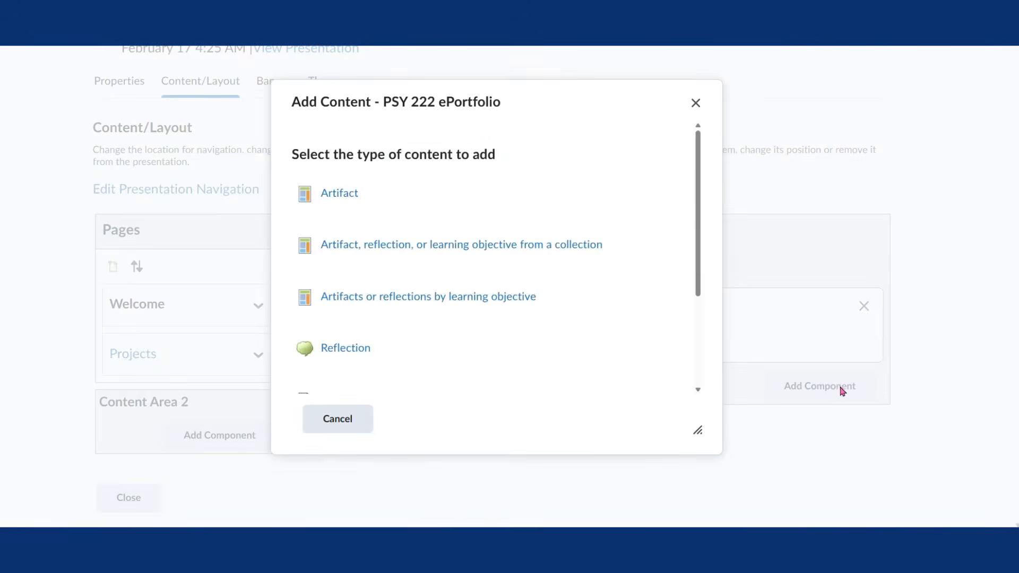
scroll(584, 319, "down", 3)
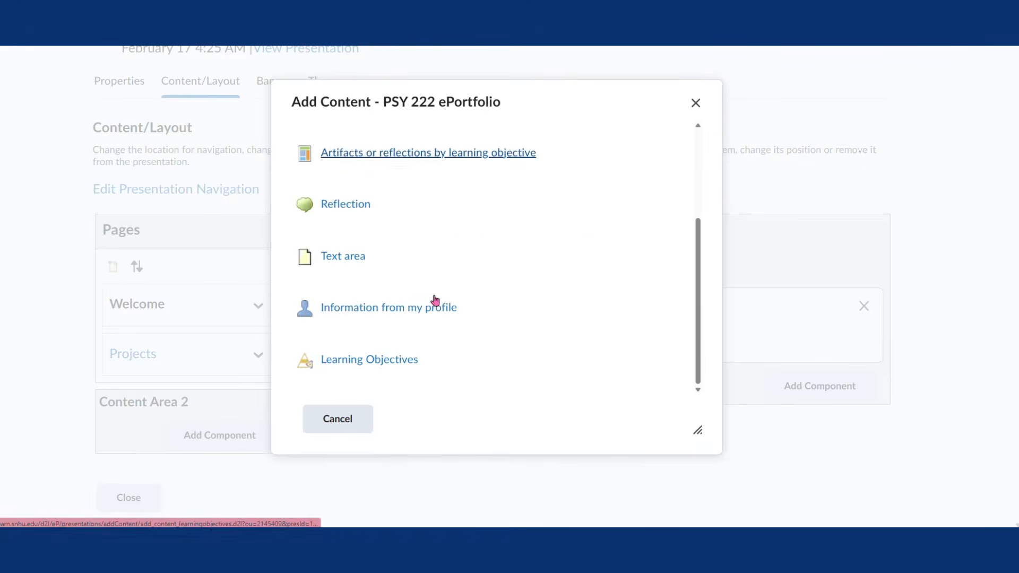
left_click(344, 257)
left_click(386, 158)
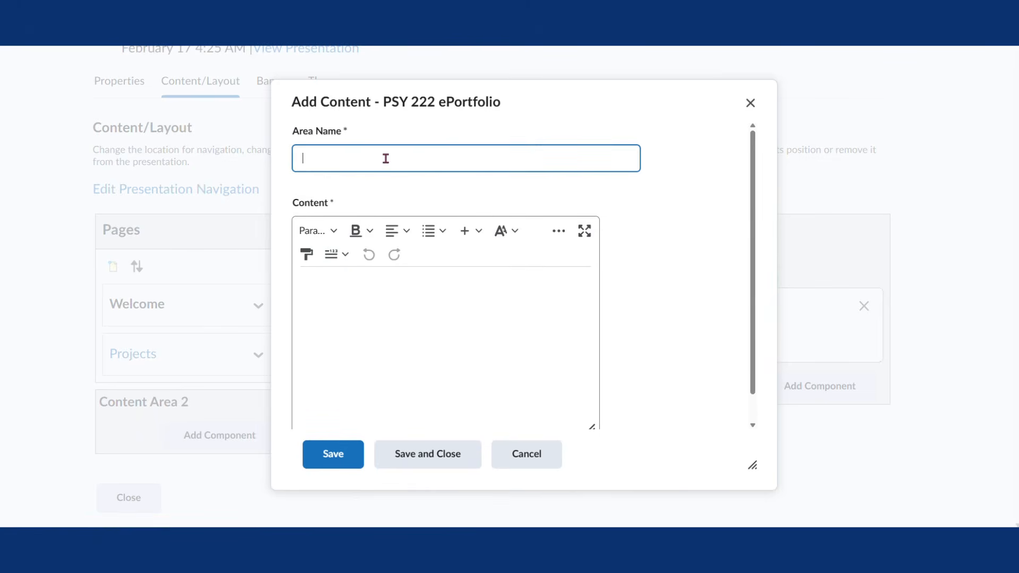
type("Welcome!")
left_click(496, 345)
type("My name is...")
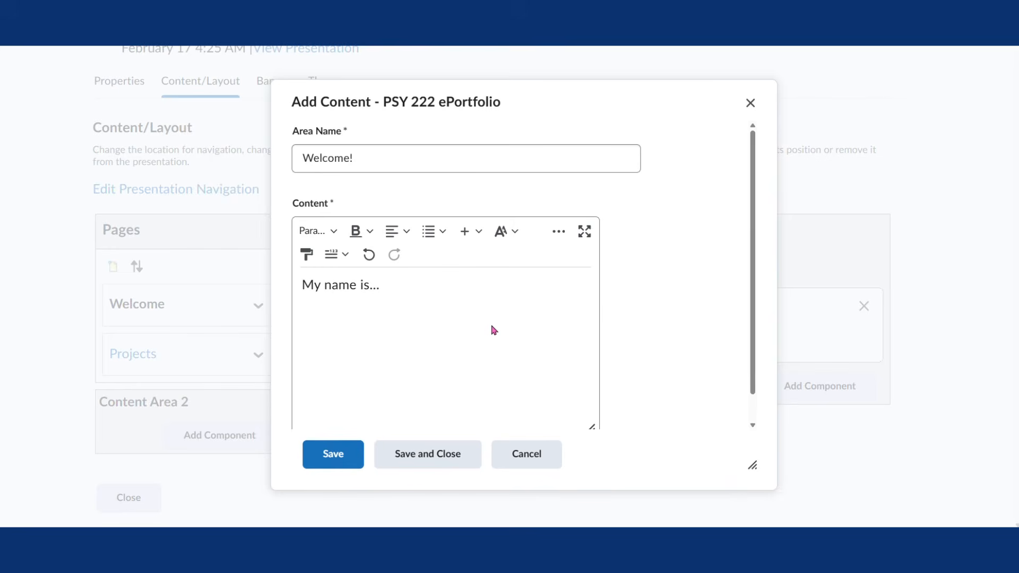
left_click(459, 462)
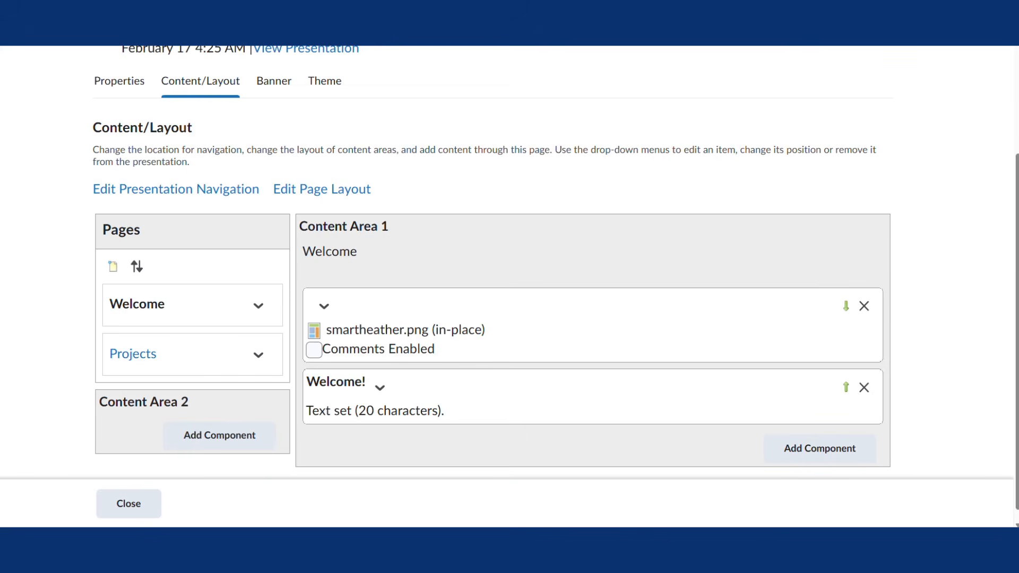
Step: Switch to the Projects page and add the artifact "1-2 Module One Milestone Final (3).docx" to Content Area 1
scroll(642, 305, "up", 3)
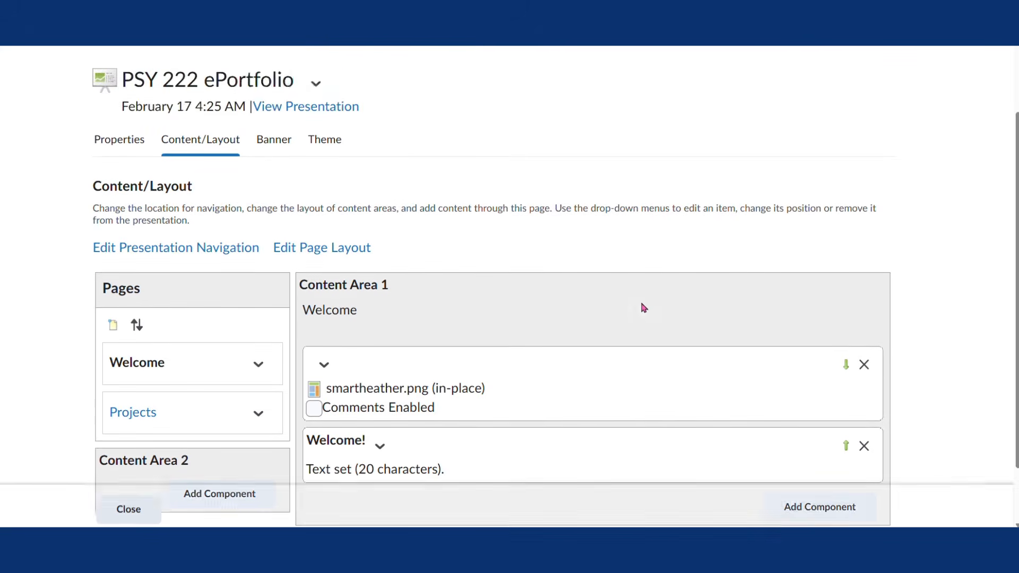
scroll(641, 304, "down", 3)
scroll(648, 225, "up", 2)
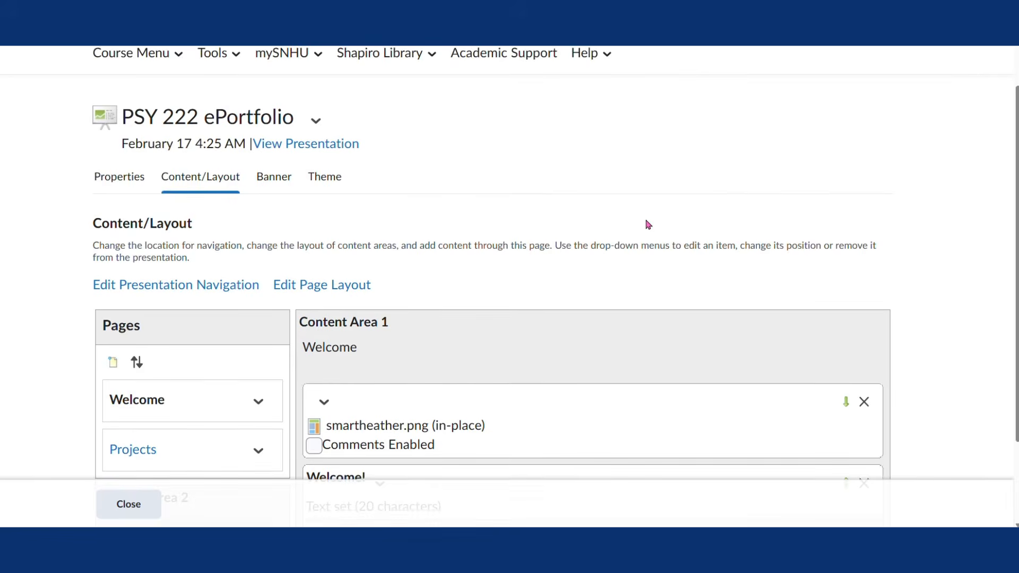
scroll(648, 225, "down", 1)
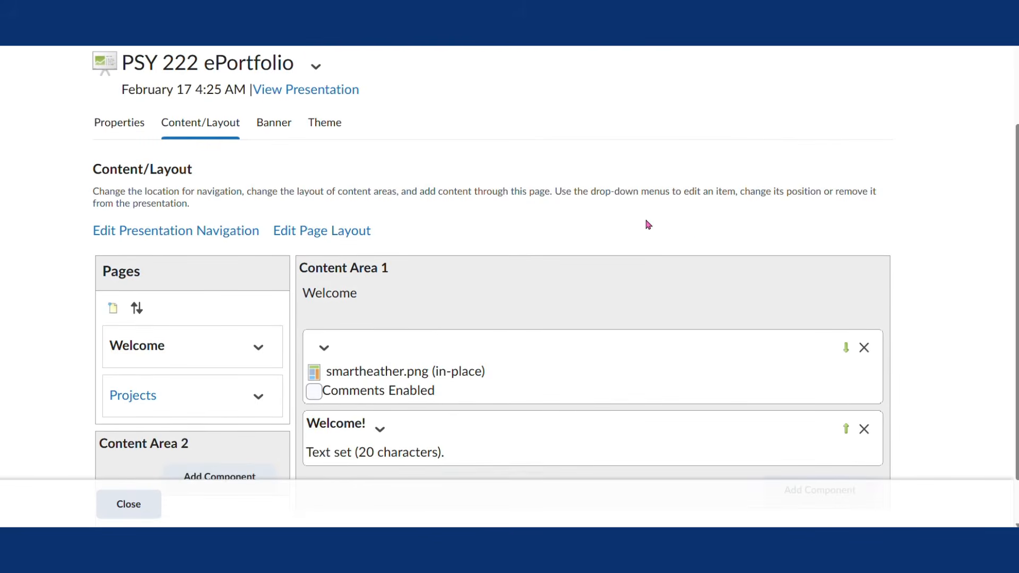
scroll(648, 224, "down", 1)
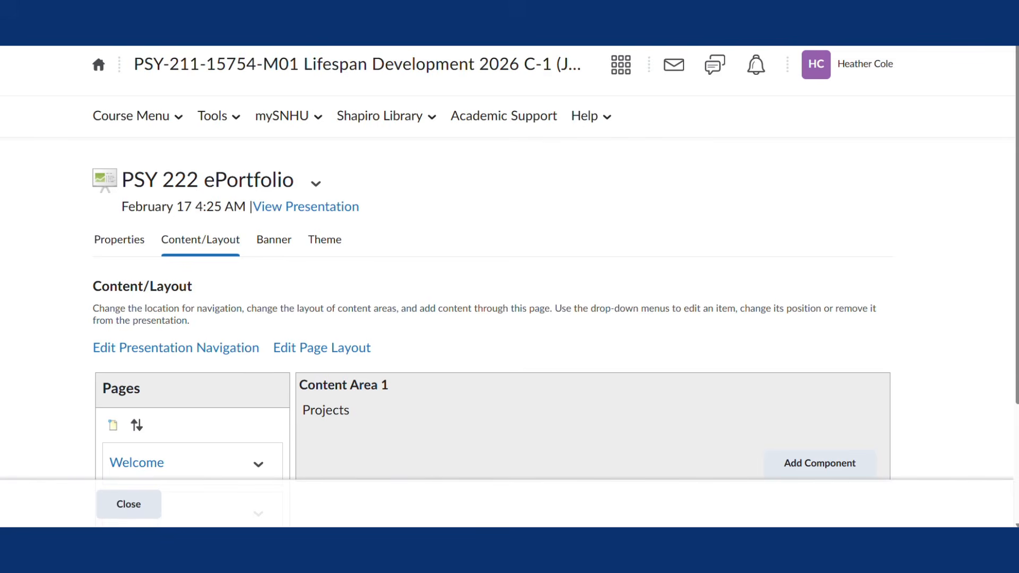
scroll(943, 282, "down", 2)
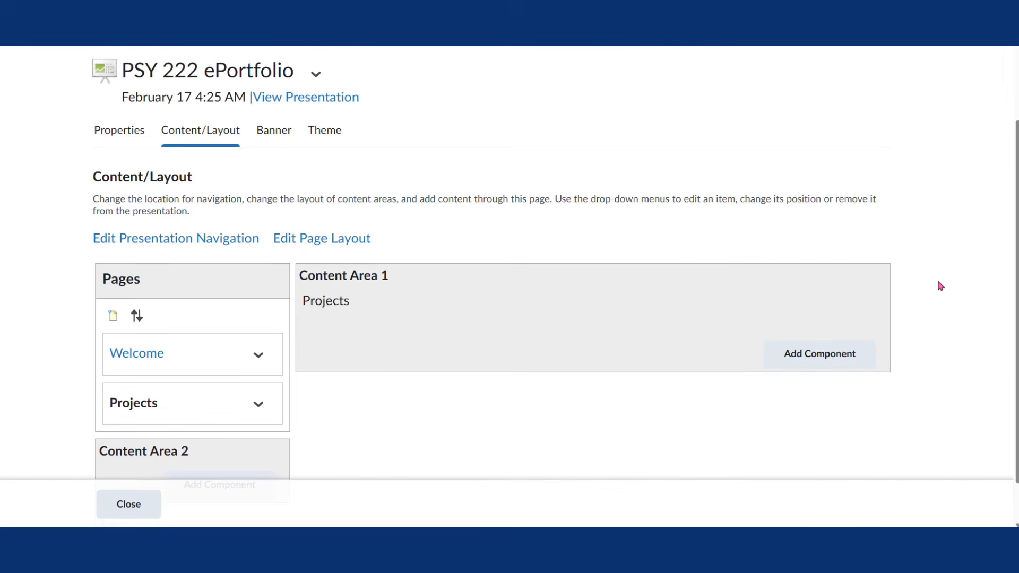
left_click(812, 354)
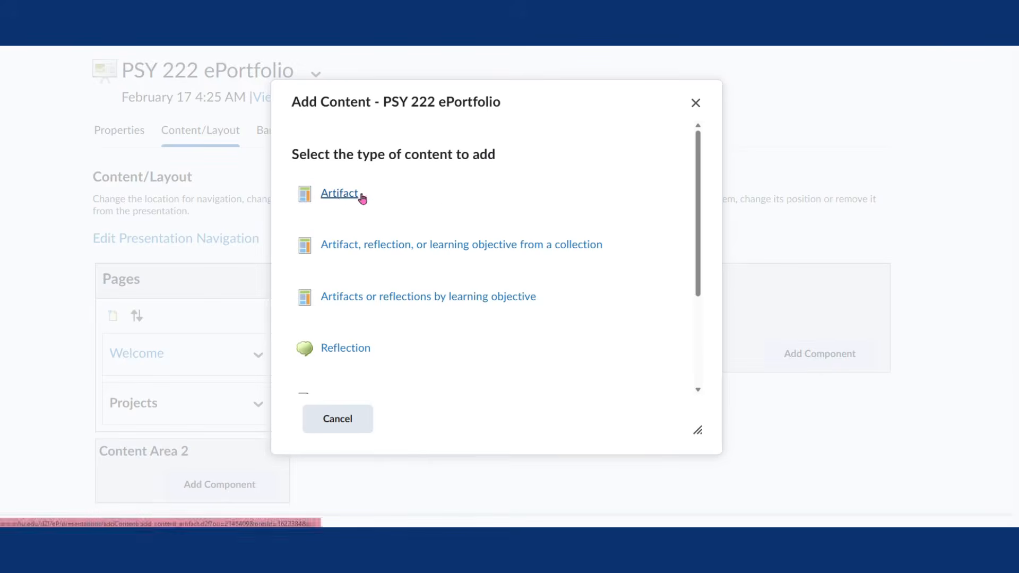
left_click(440, 207)
scroll(439, 205, "down", 5)
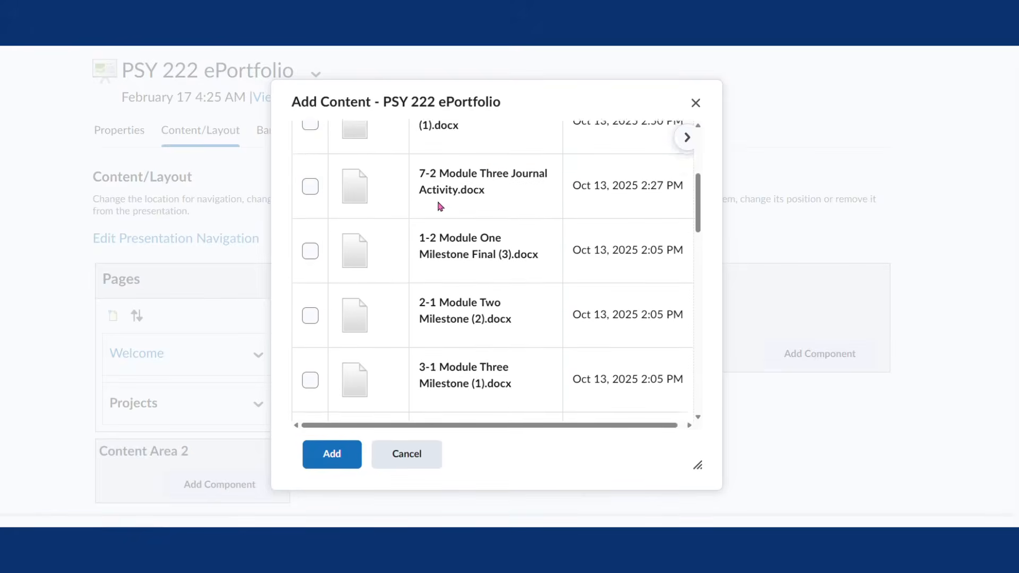
left_click(309, 249)
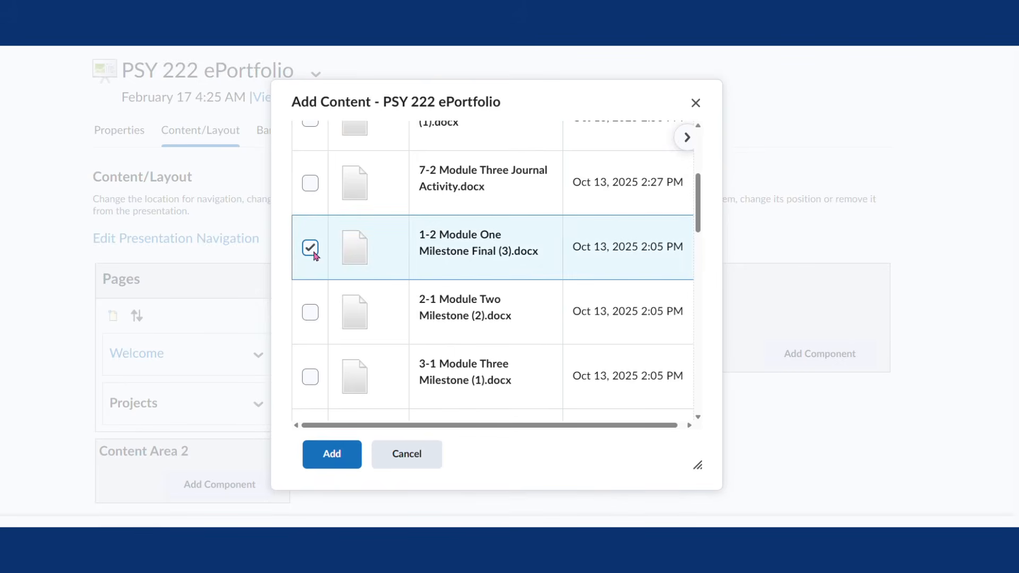
left_click(331, 454)
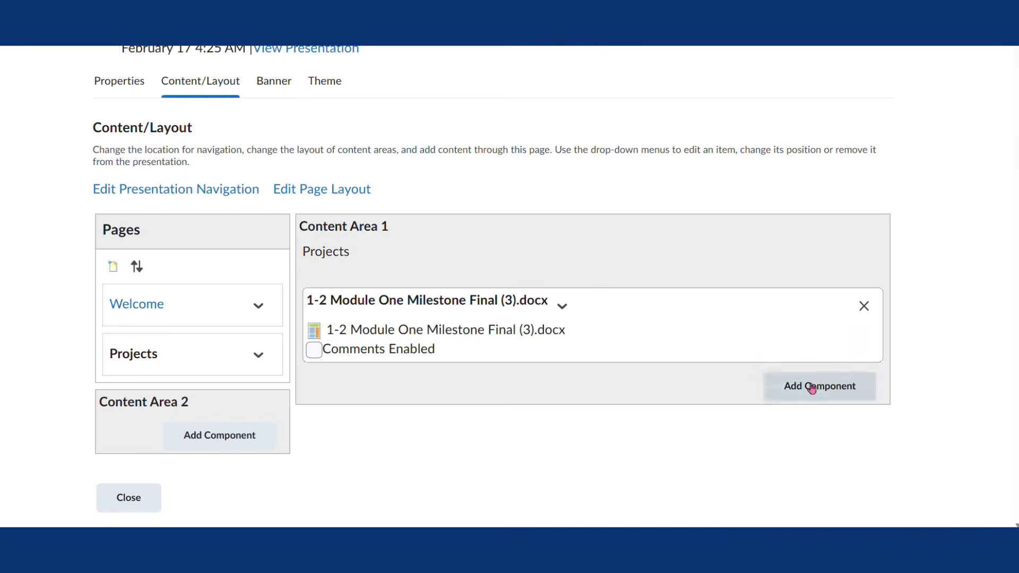
Step: Add a text area named "Project Analysis" with the content "For my project..." to Content Area 1 of the Projects page and save it
left_click(809, 386)
scroll(555, 295, "down", 3)
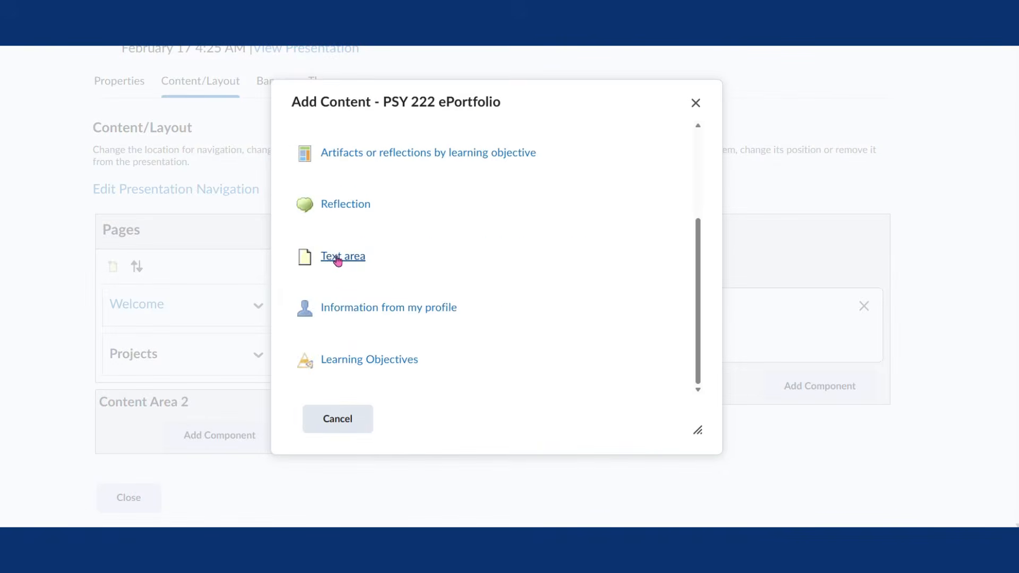
left_click(372, 370)
left_click(387, 162)
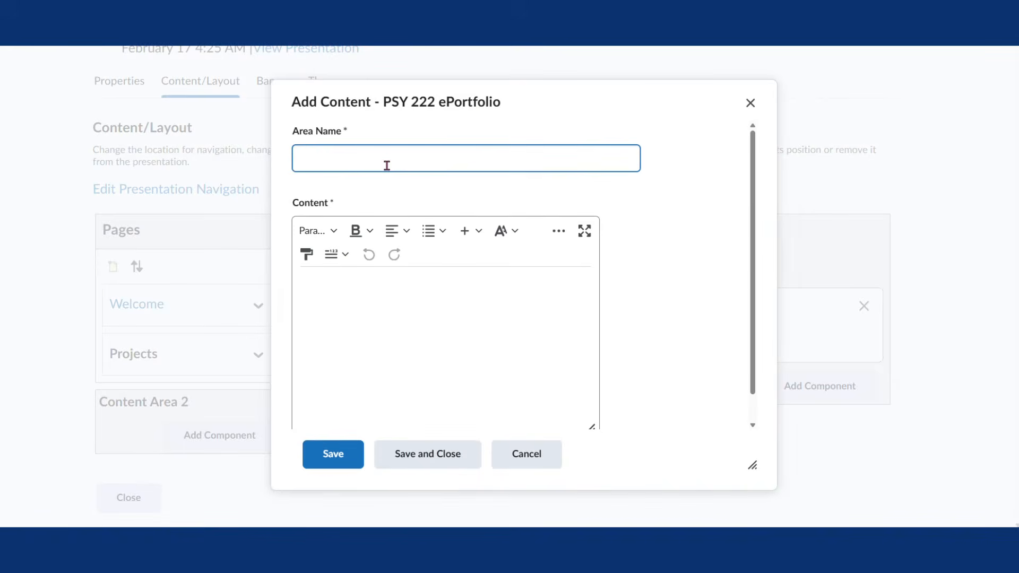
type("Project Analysis")
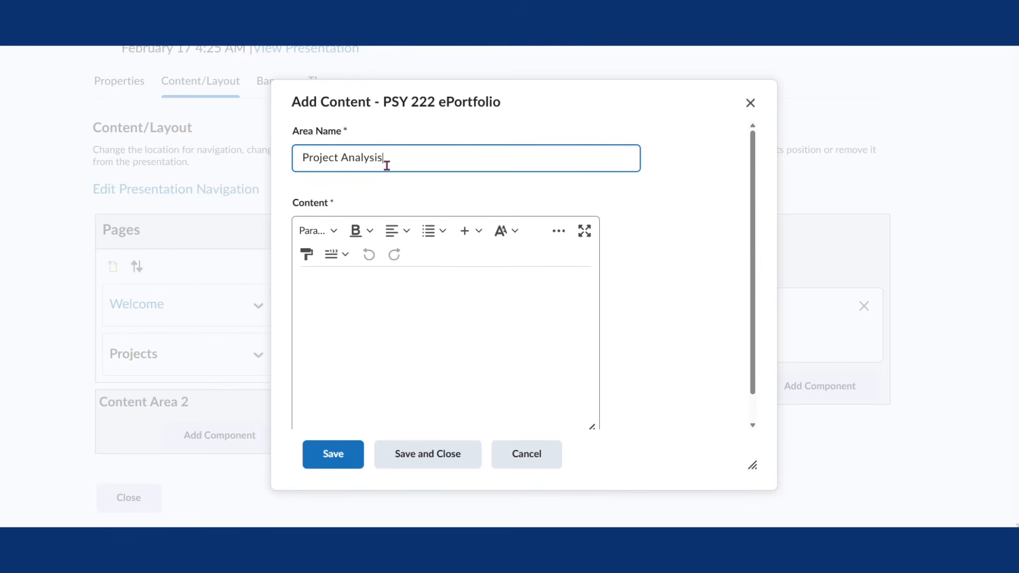
left_click(386, 304)
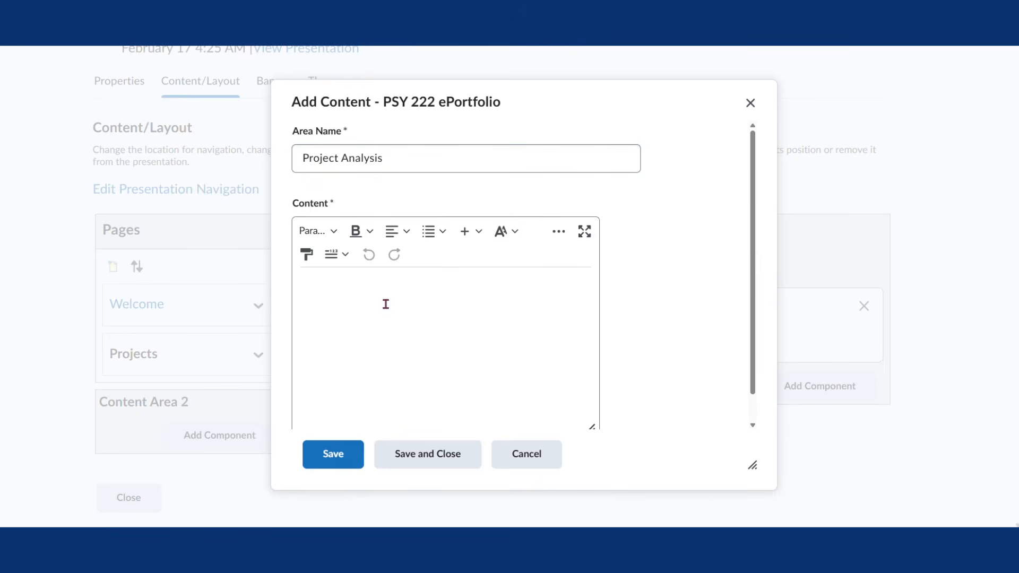
type("For my projec")
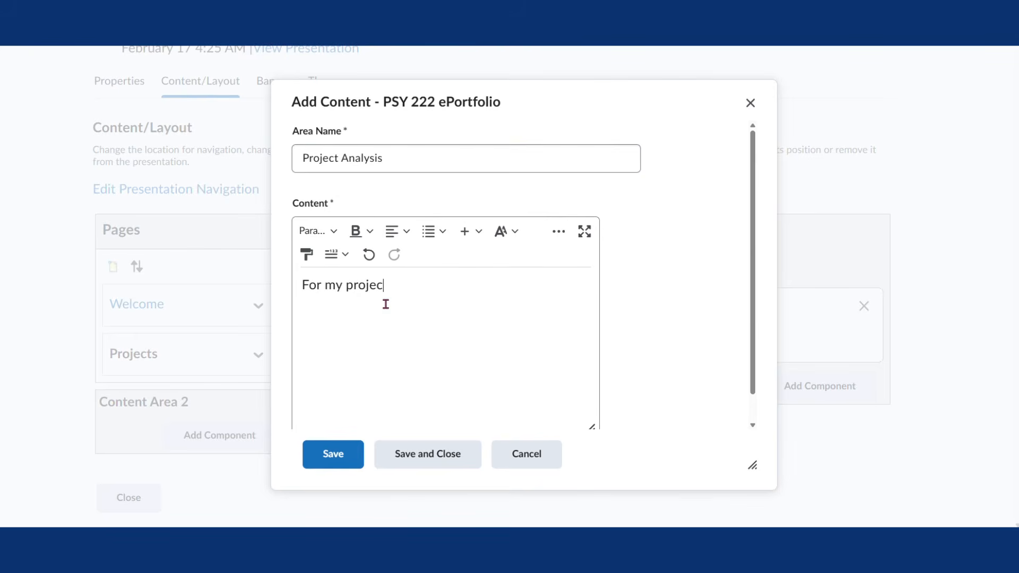
type("t...")
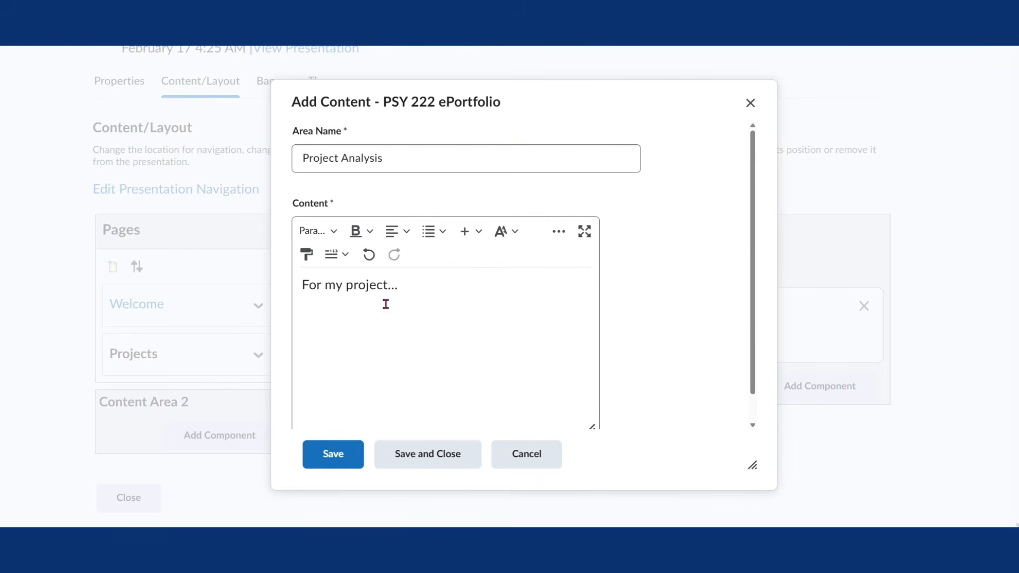
left_click(447, 454)
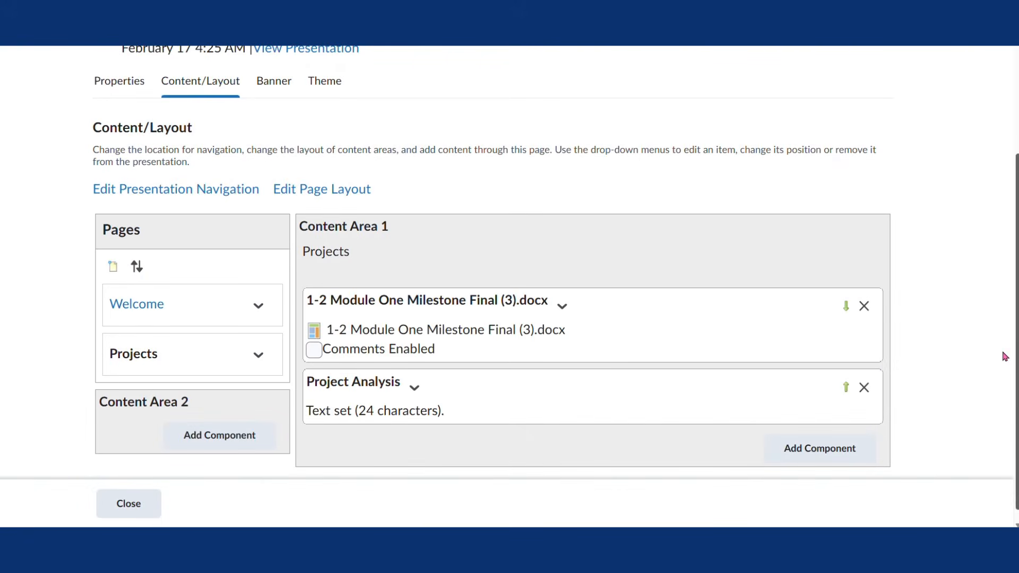
Step: Open the Project Analysis text area for editing, review its content, and close the editor without changes
left_click(416, 387)
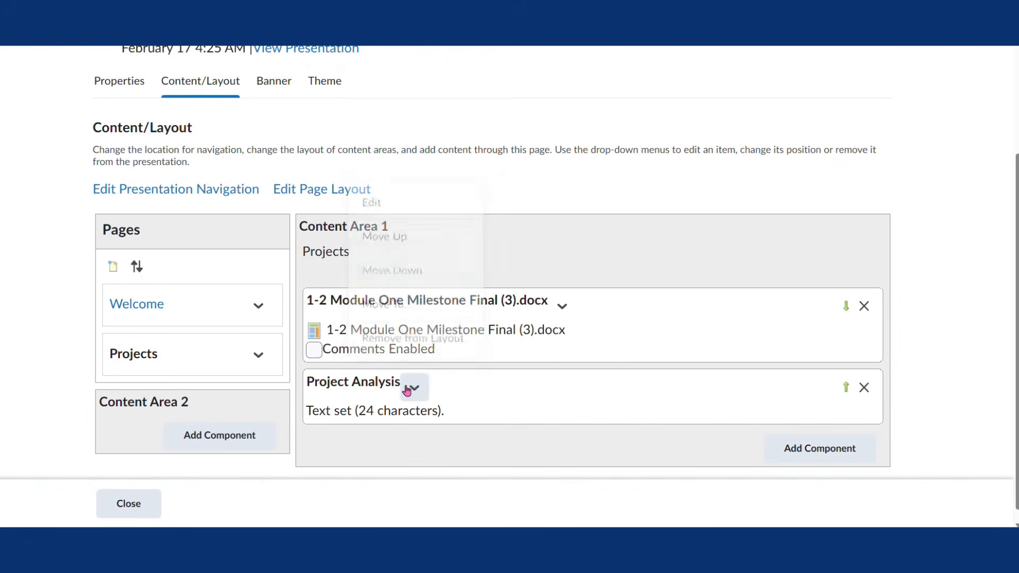
left_click(398, 210)
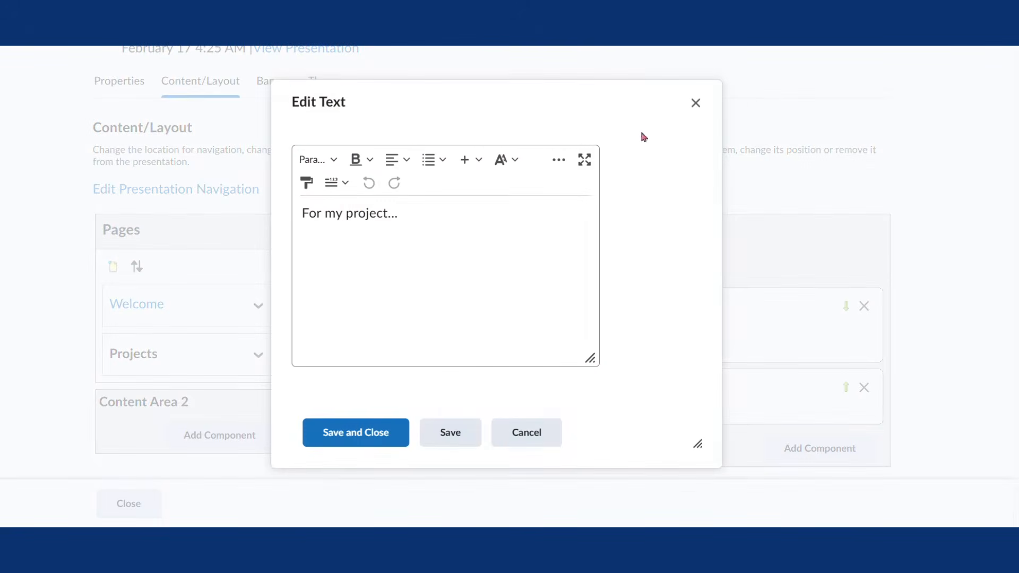
left_click(696, 104)
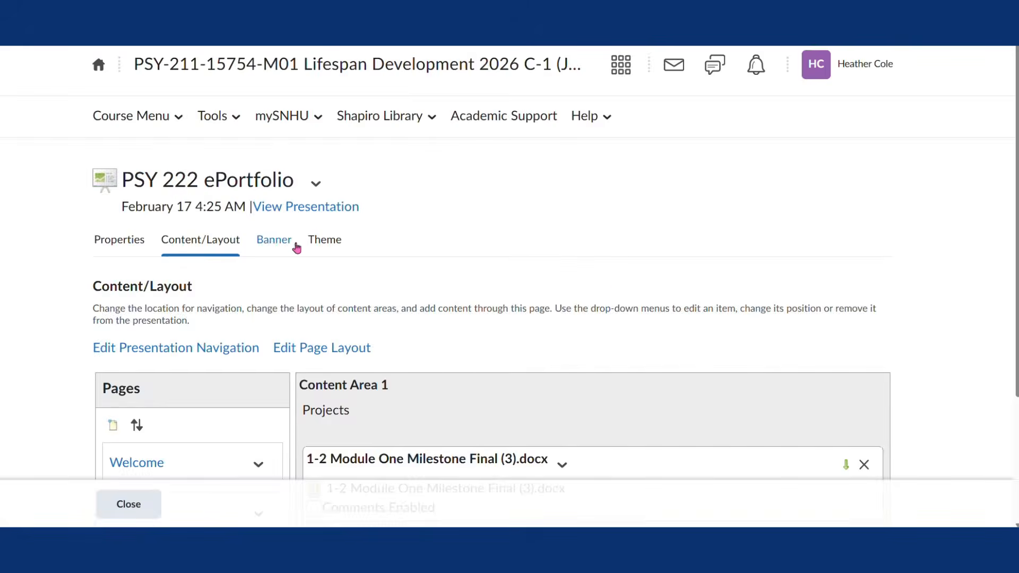
Step: Set the presentation's banner title to "My ePortfolio" and save it
left_click(296, 243)
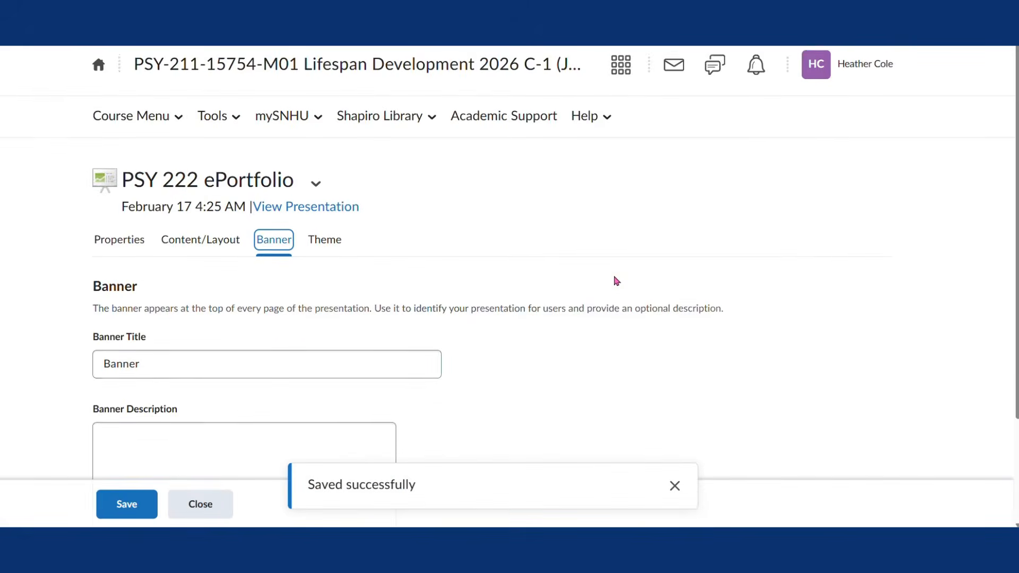
scroll(614, 280, "down", 2)
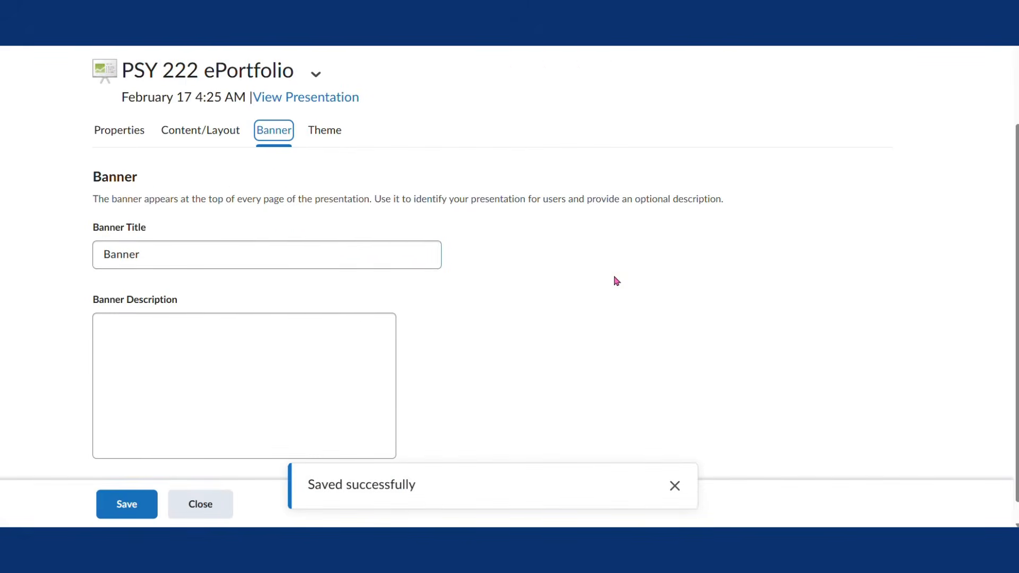
left_click(355, 266)
key("ctrl+a")
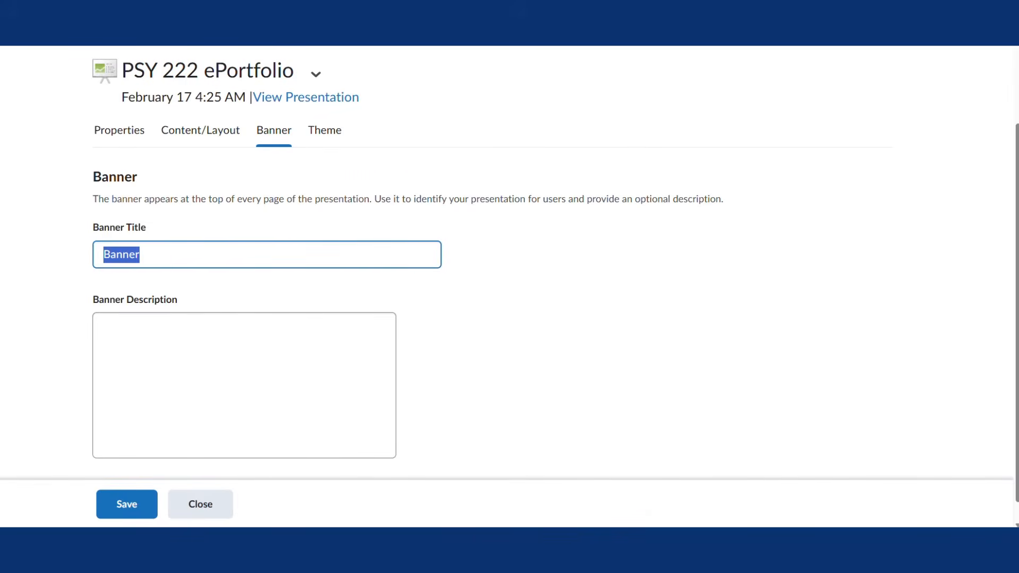
type("My ePortf")
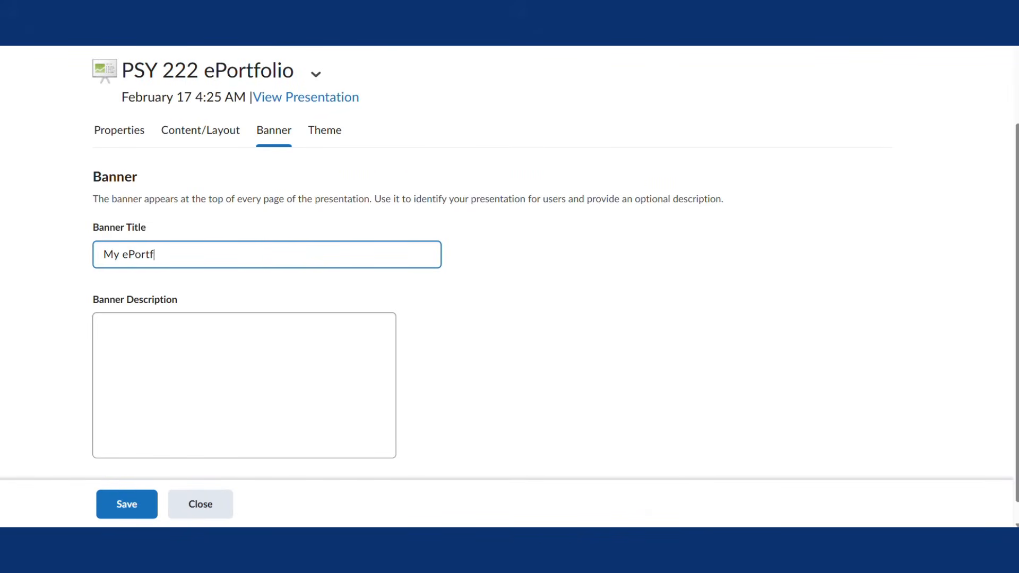
type("olio")
left_click(151, 504)
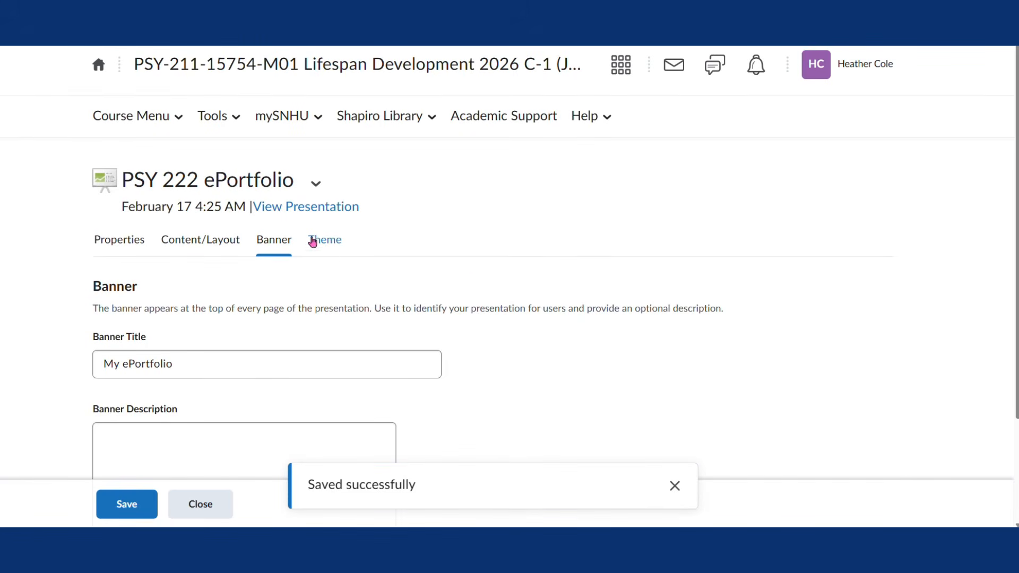
Step: Apply the Refresh theme to the presentation
left_click(328, 242)
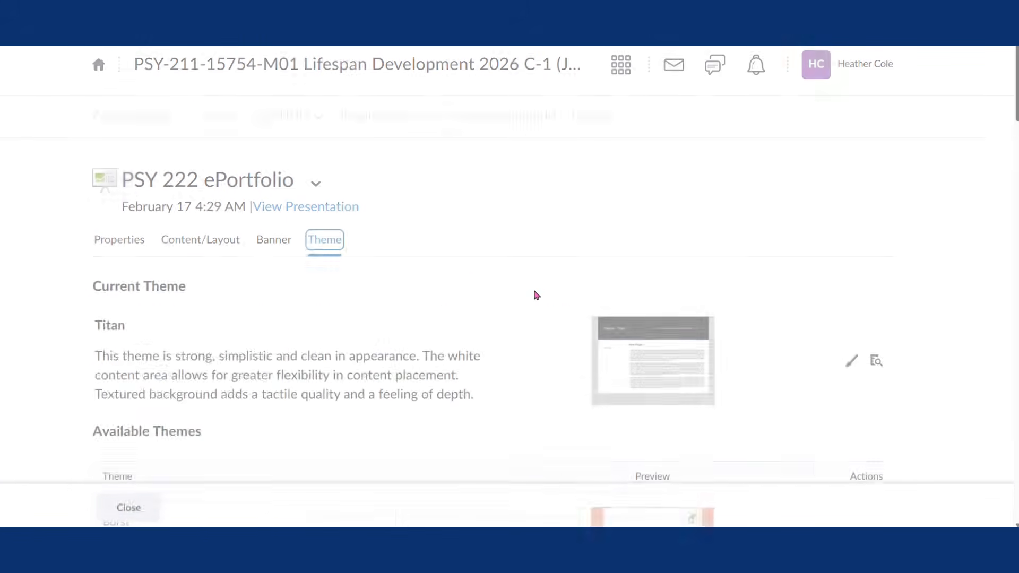
scroll(533, 288, "down", 6)
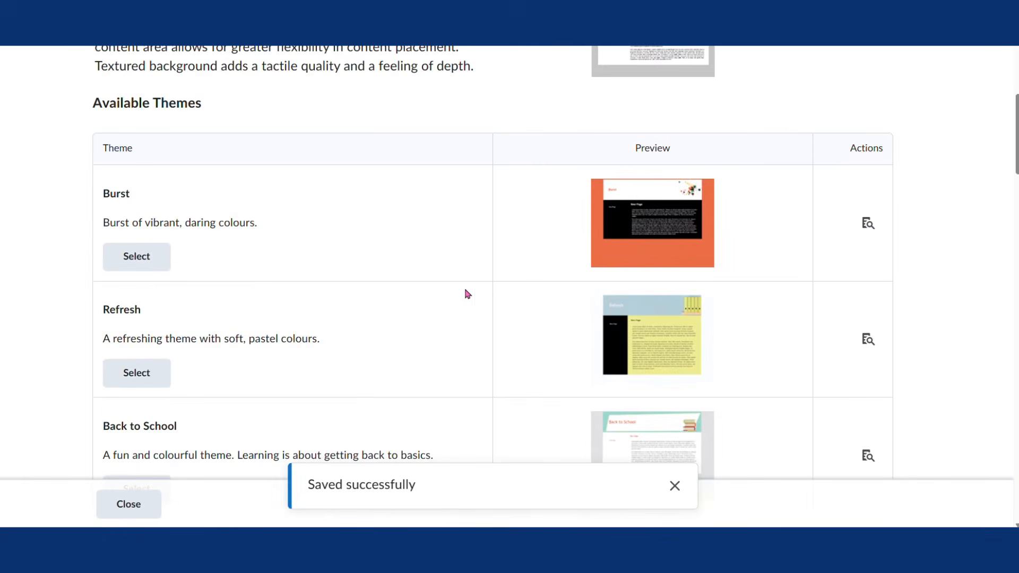
scroll(211, 293, "down", 2)
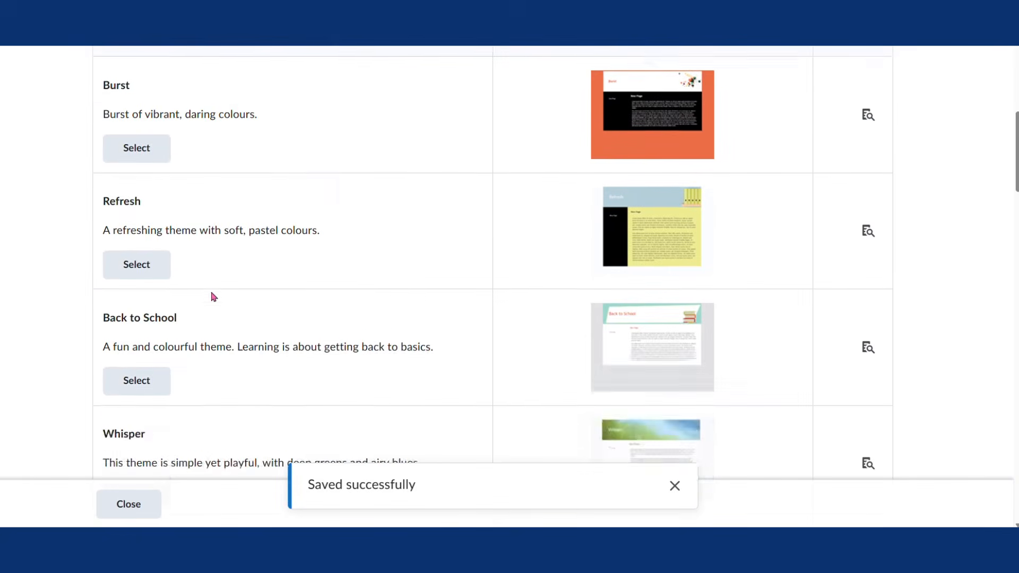
left_click(158, 268)
left_click(432, 225)
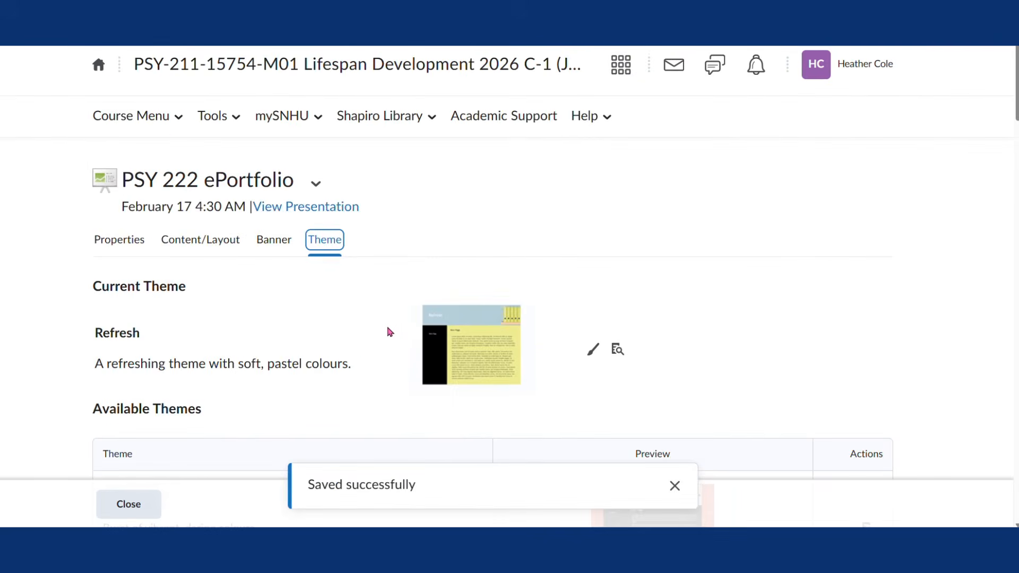
Step: Preview the presentation, check the Welcome page with its banner and theme, and go to the Projects page
left_click(346, 206)
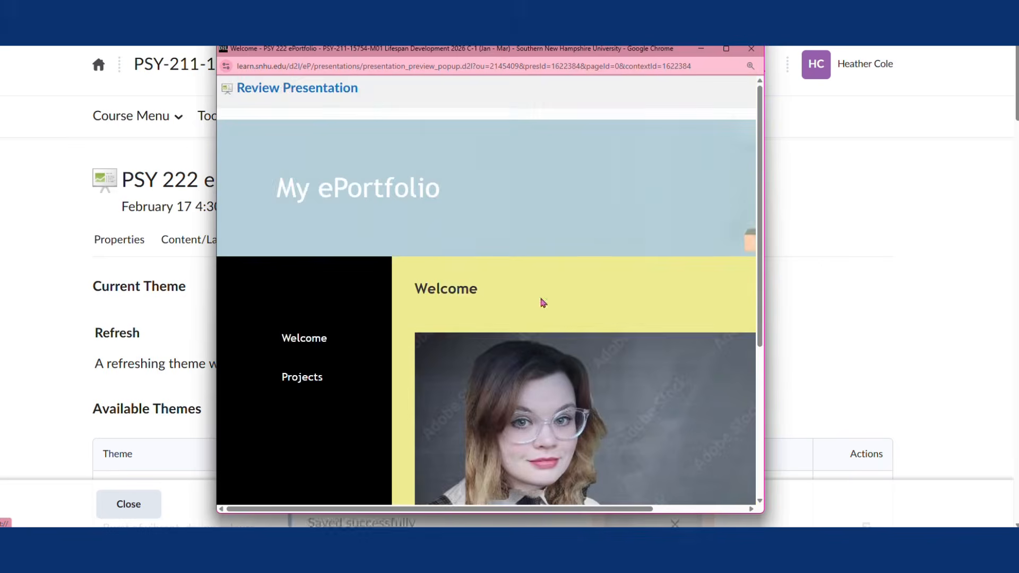
scroll(547, 301, "down", 3)
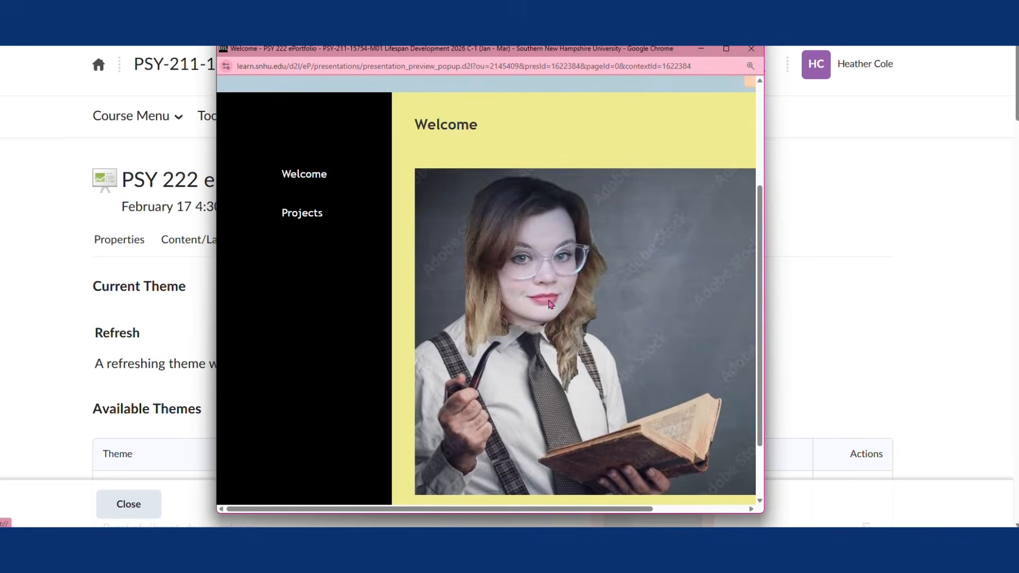
left_click(302, 213)
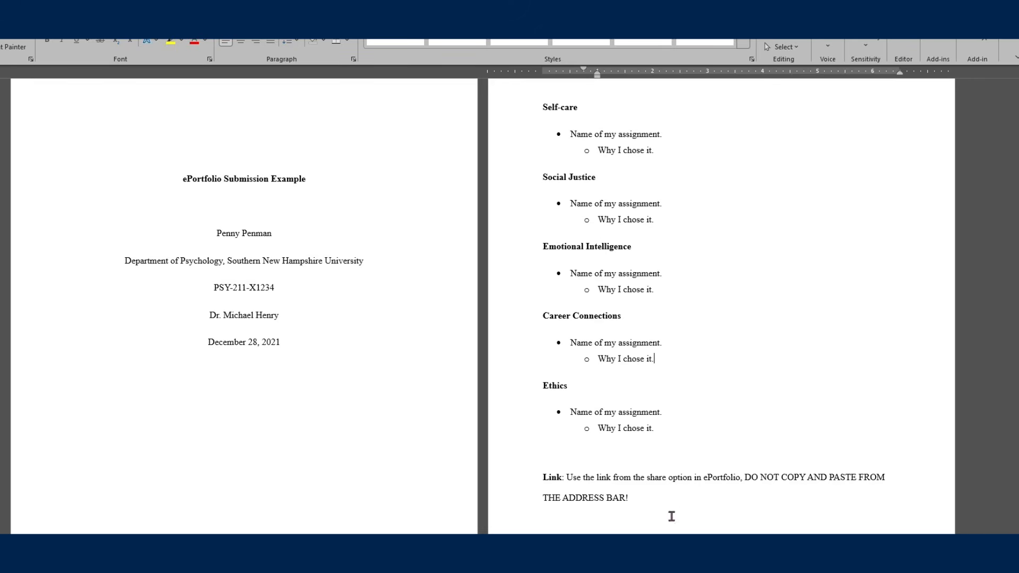
Step: Highlight the Link instructions at the end of the ePortfolio submission example in Word, then clear the selection
double_click(509, 477)
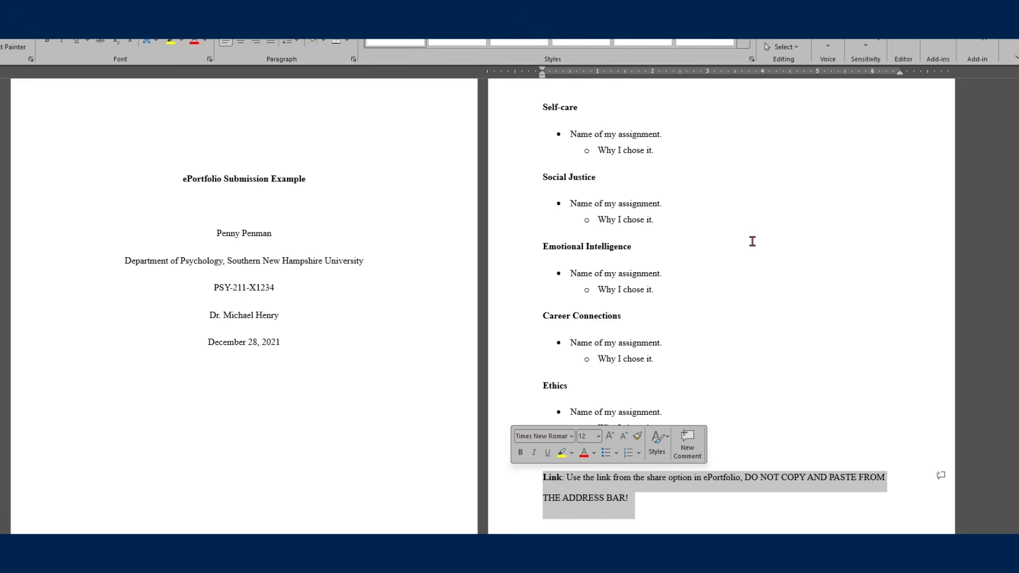
left_click(752, 242)
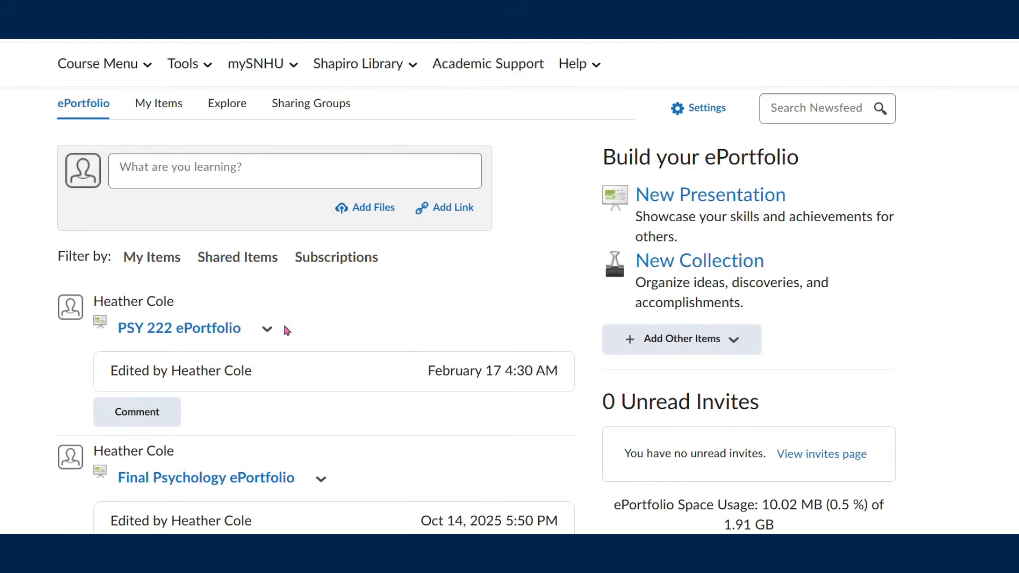
Step: Open the sharing settings of the PSY 222 ePortfolio and copy its Share URL
left_click(273, 330)
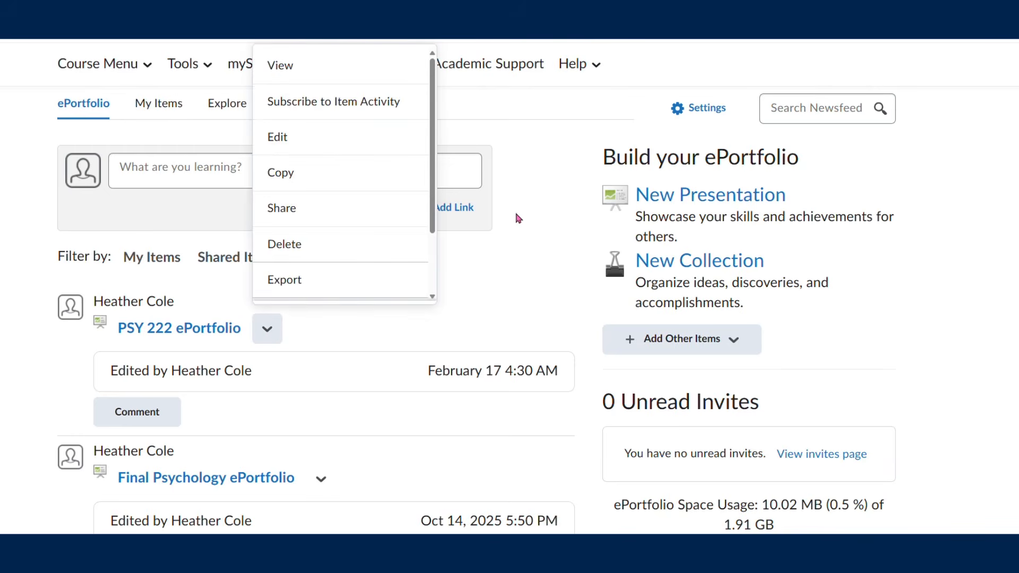
left_click(372, 215)
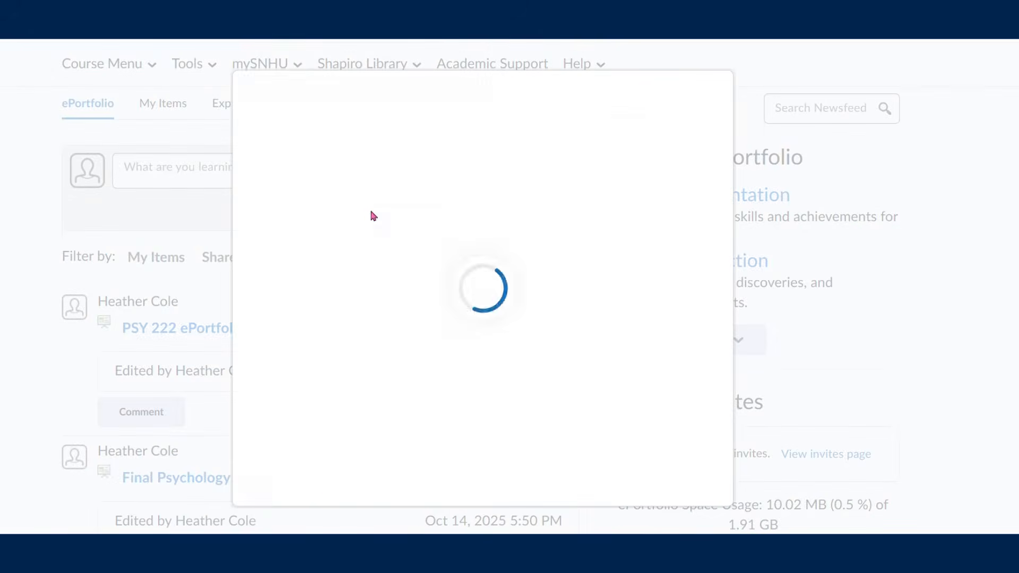
scroll(405, 251, "down", 1)
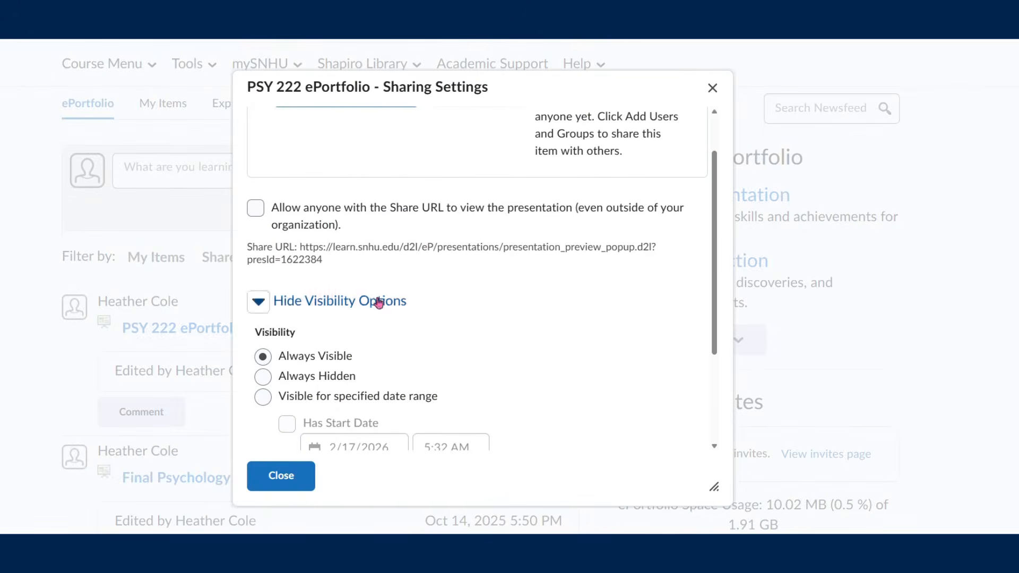
triple_click(339, 252)
left_click(369, 267)
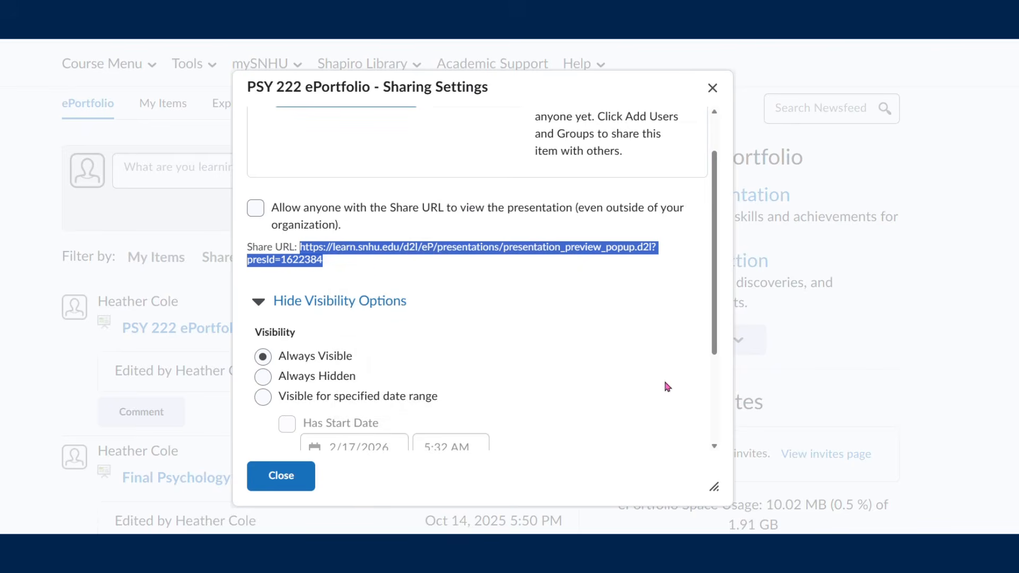
Step: Switch to the Word document ePortfolio Example A and replace the instructions after "Link:" with the copied Share URL as plain text
mouse_move(584, 528)
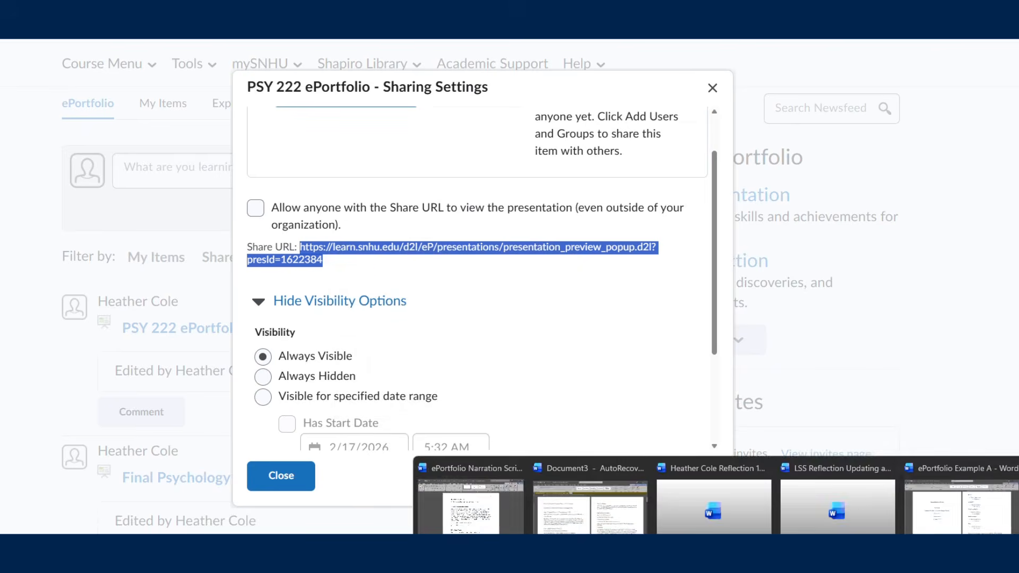
left_click(958, 494)
left_click_drag(644, 495, 567, 473)
right_click(611, 477)
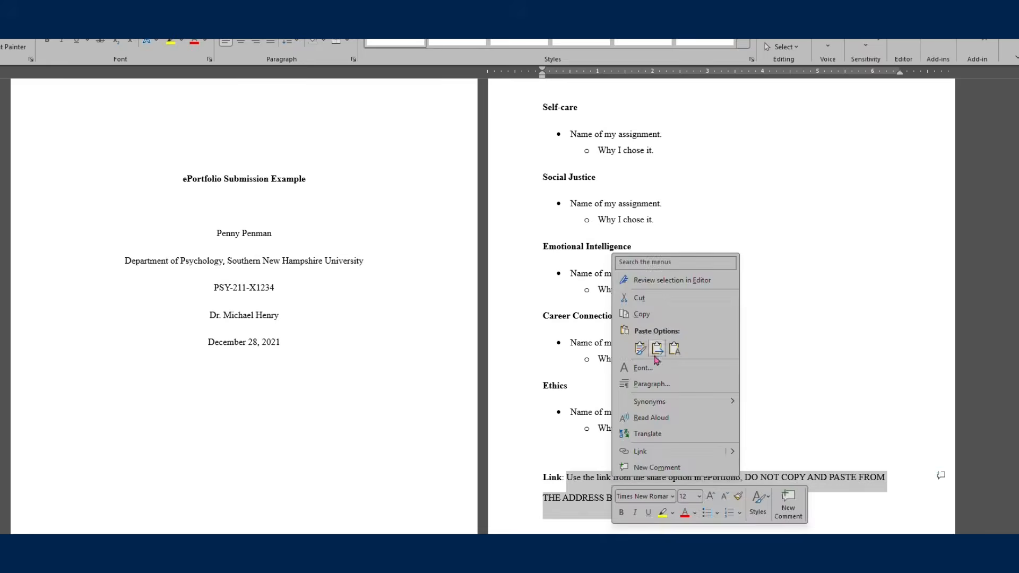
left_click(670, 349)
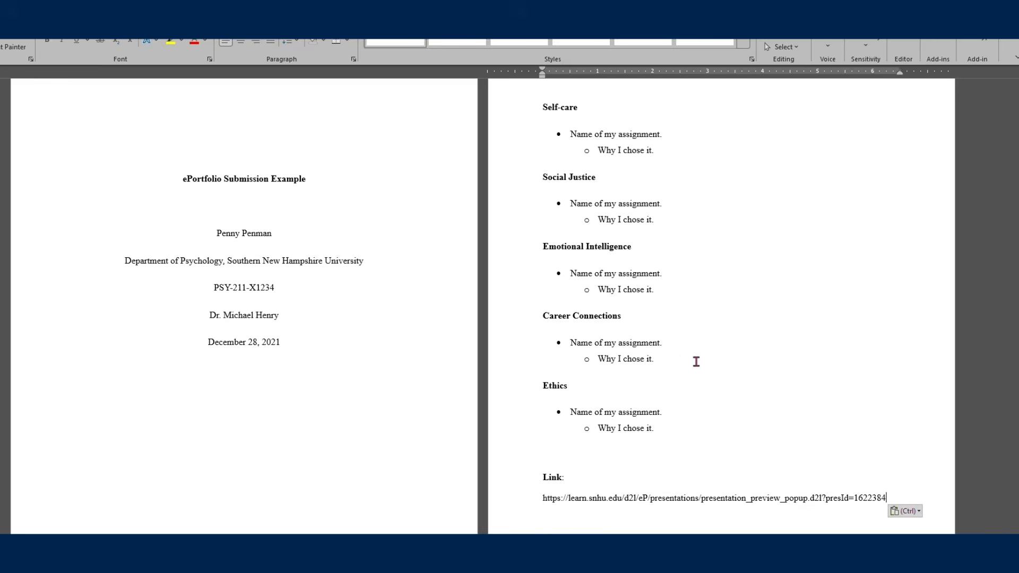
scroll(696, 361, "down", 2)
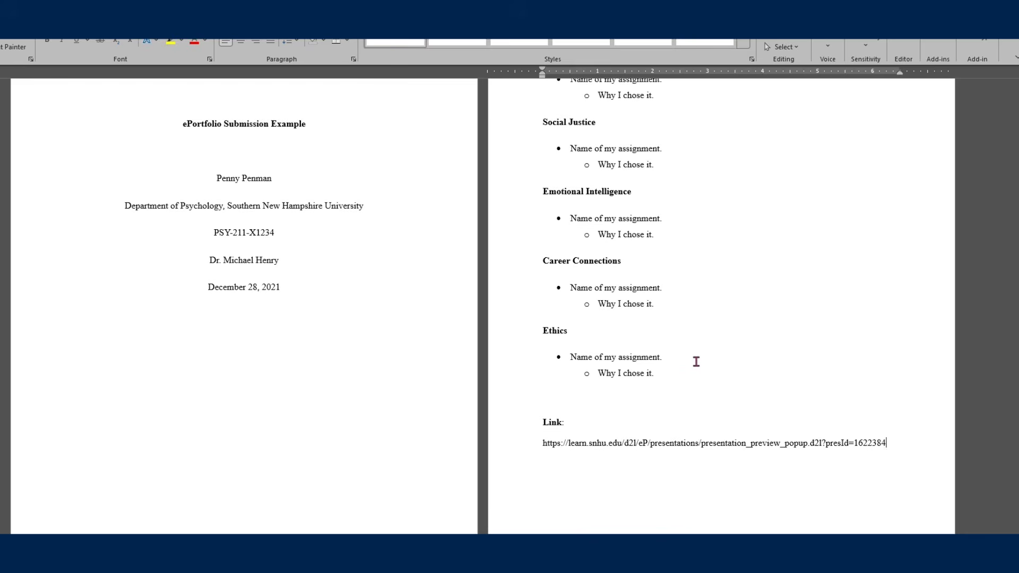